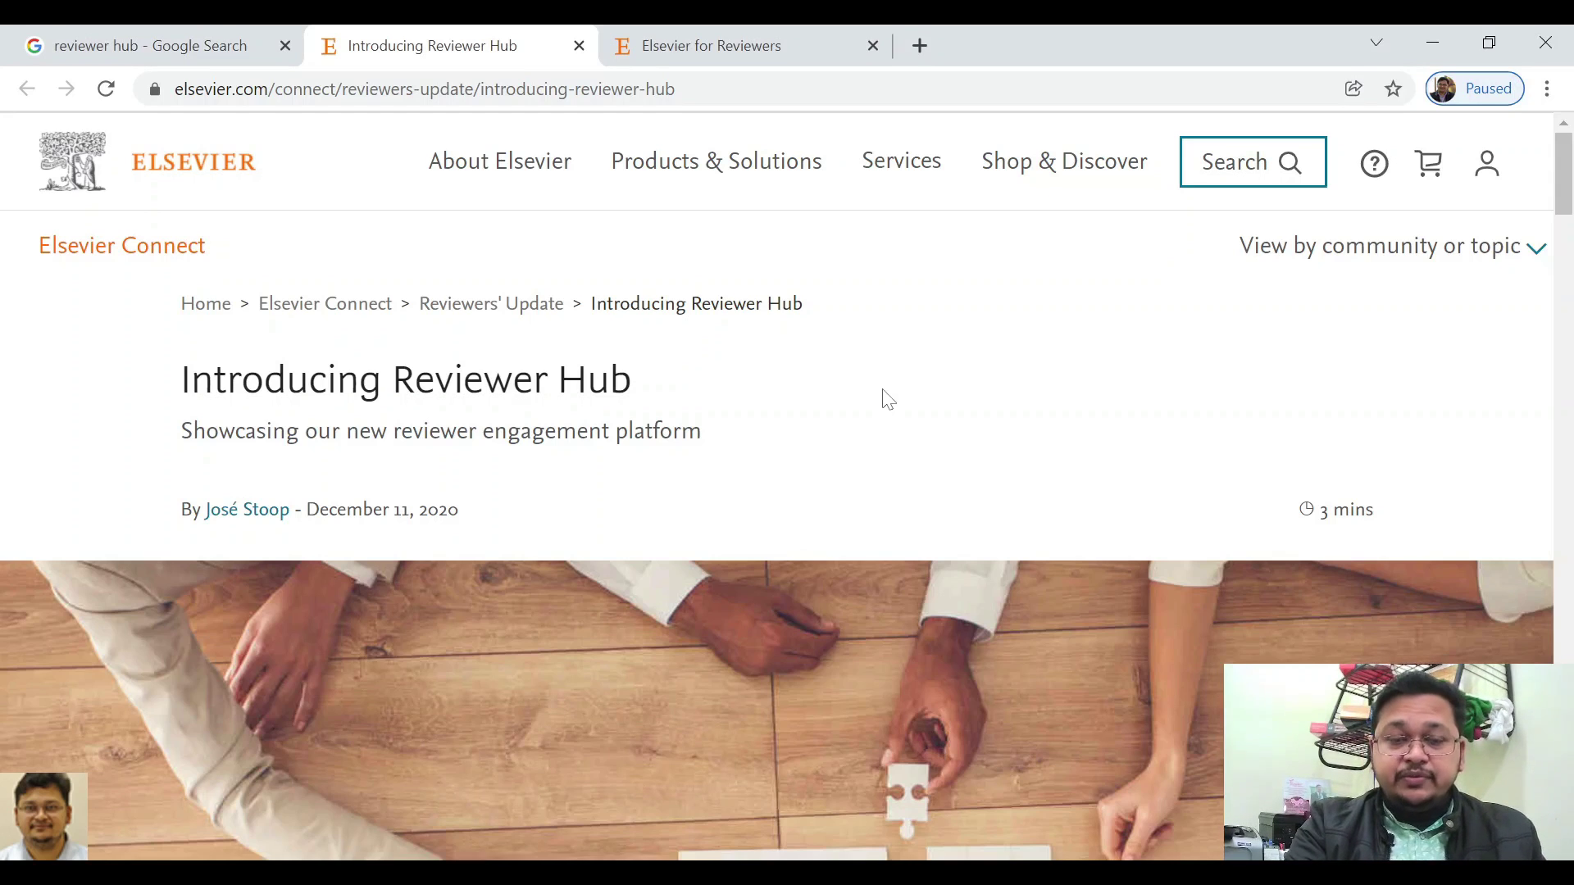
left_click(206, 45)
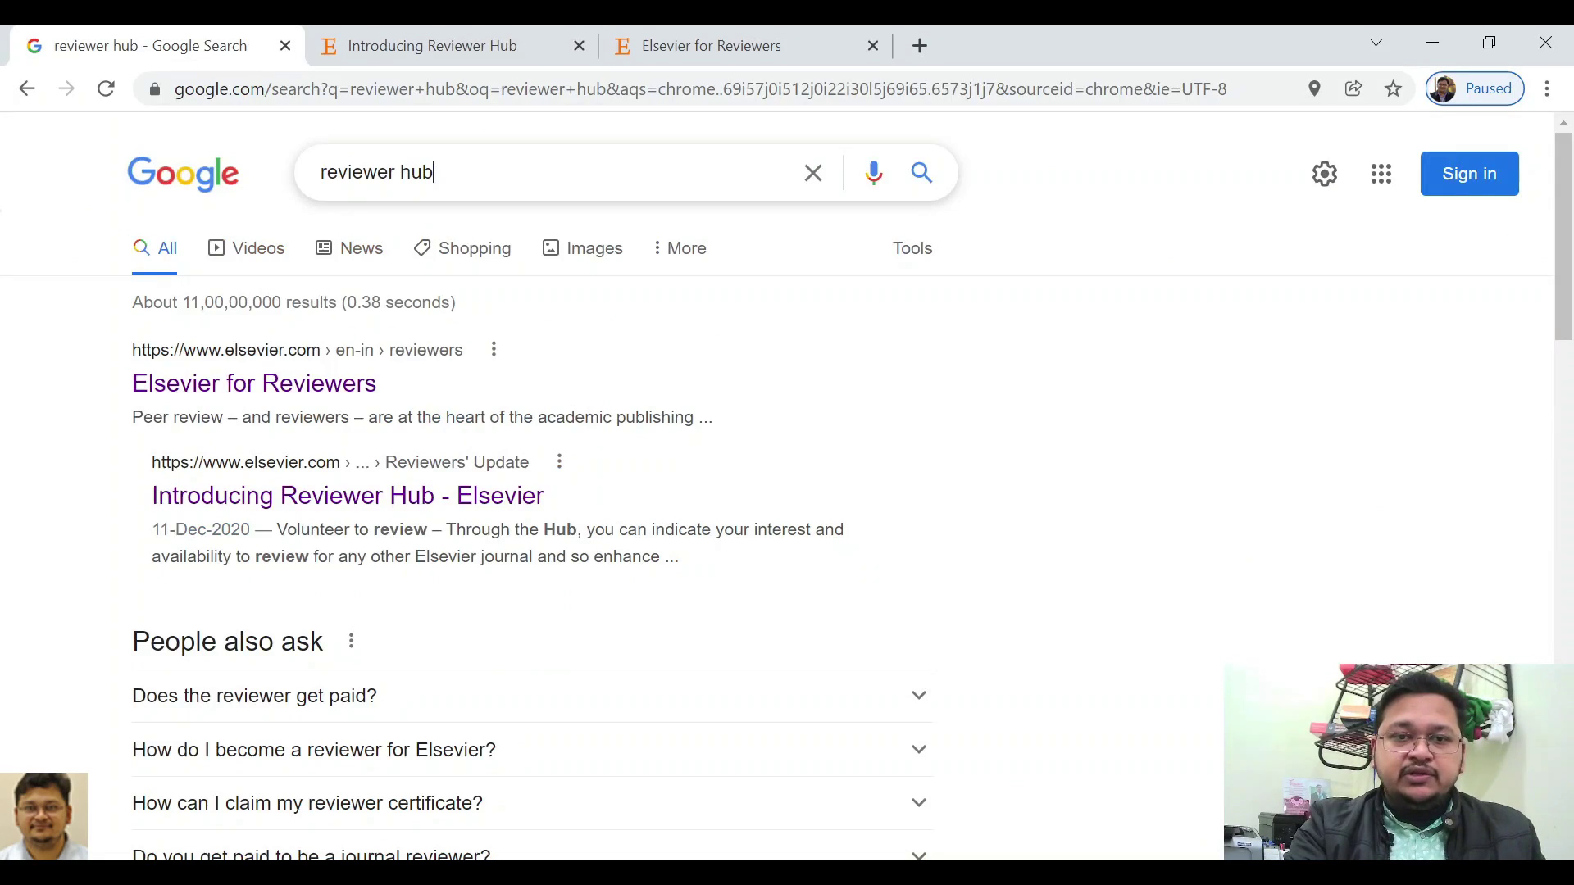
left_click(433, 173)
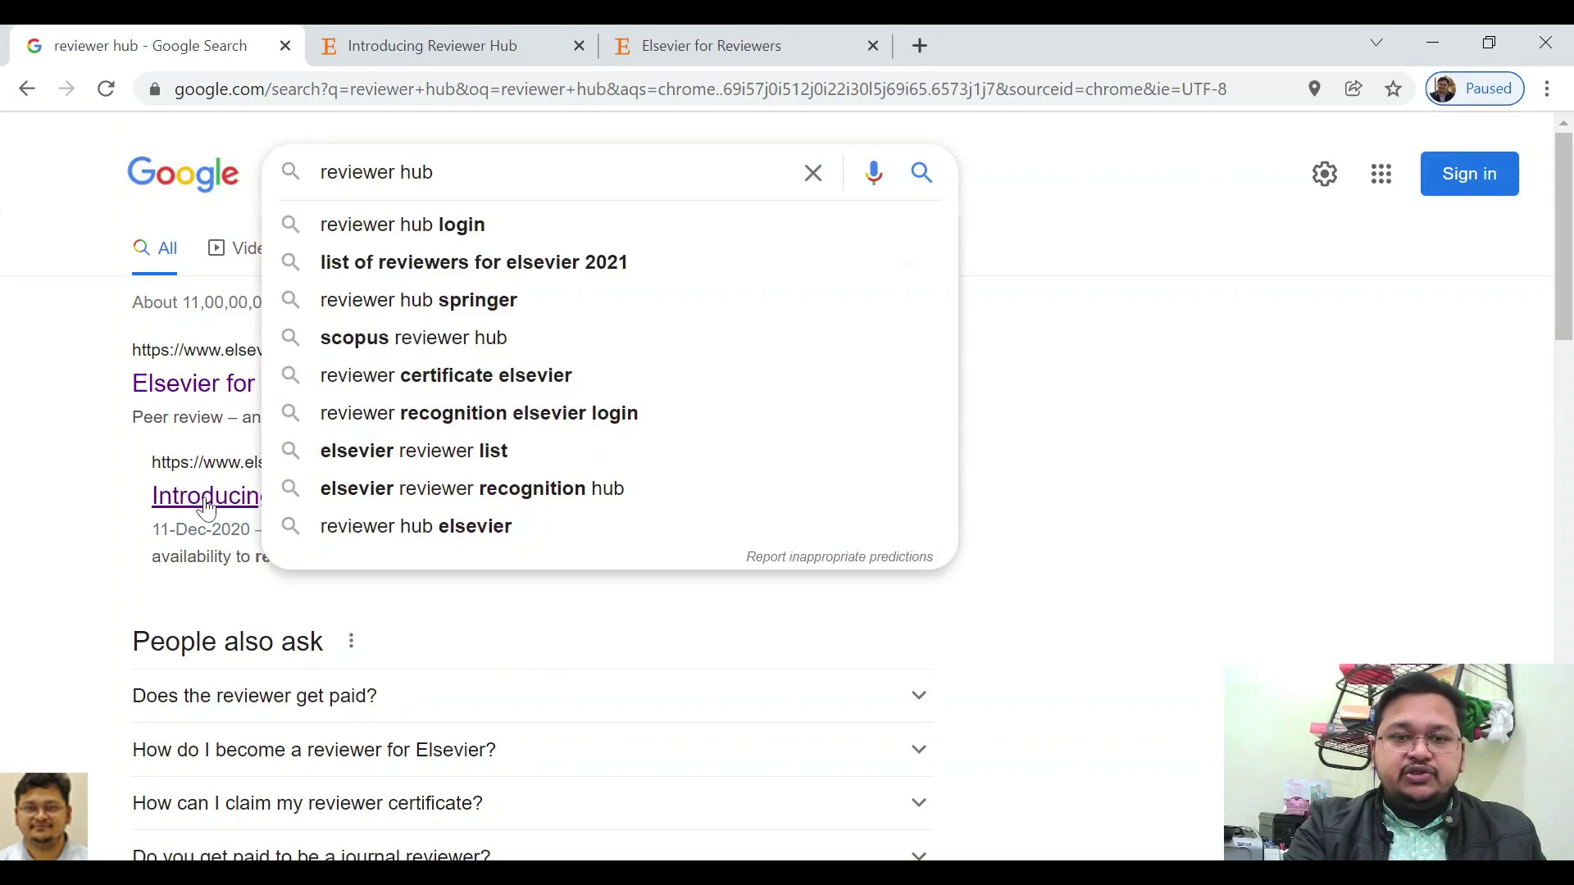
left_click(22, 447)
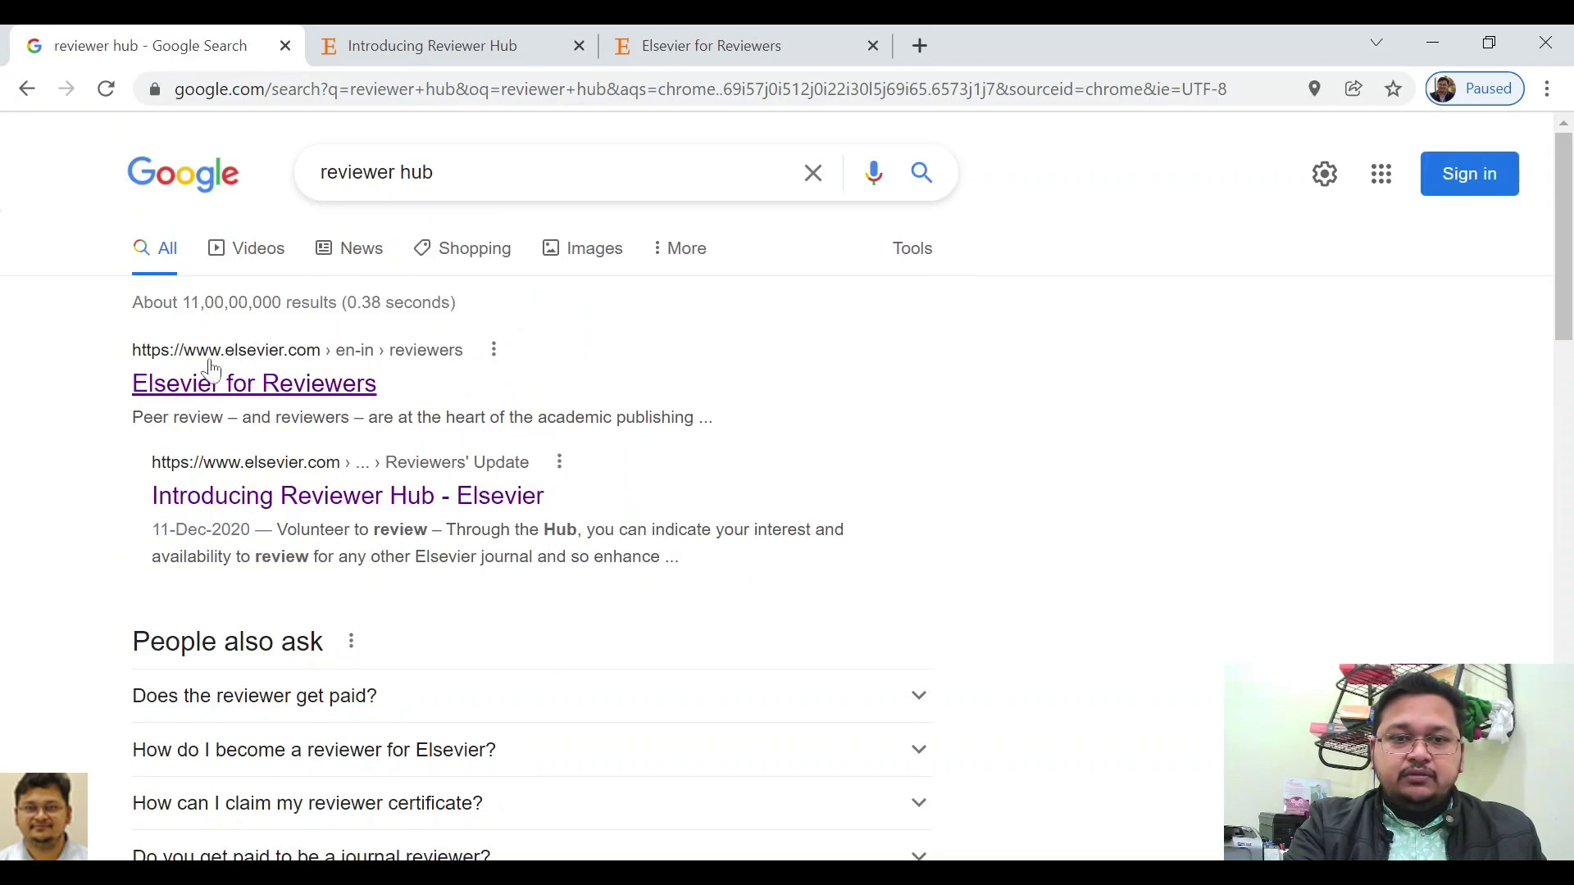
left_click(522, 36)
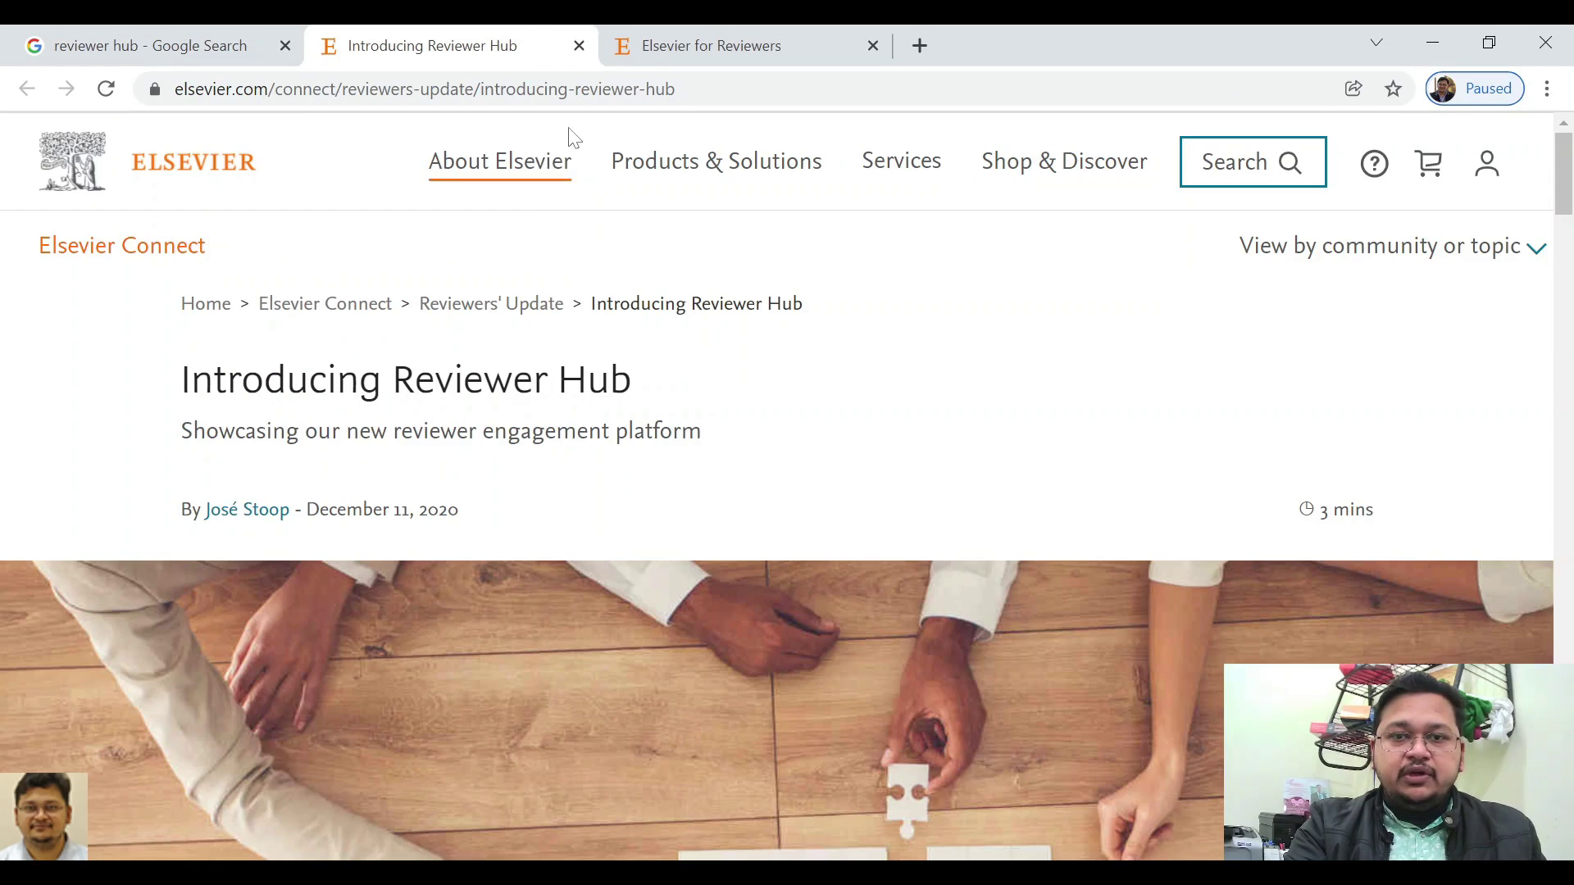
left_click(687, 37)
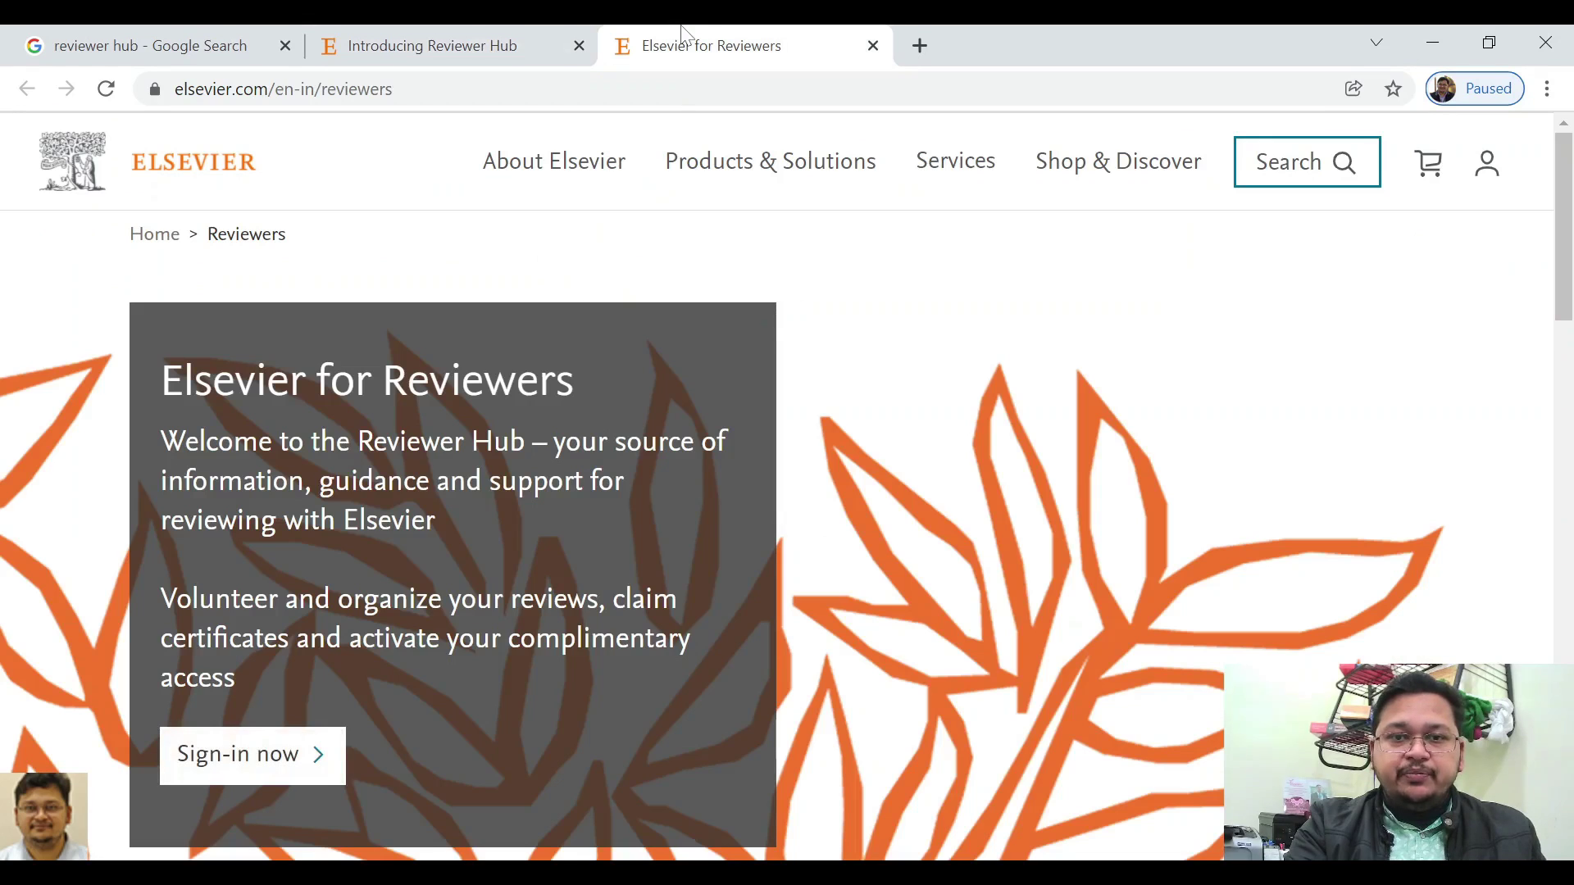
left_click(458, 30)
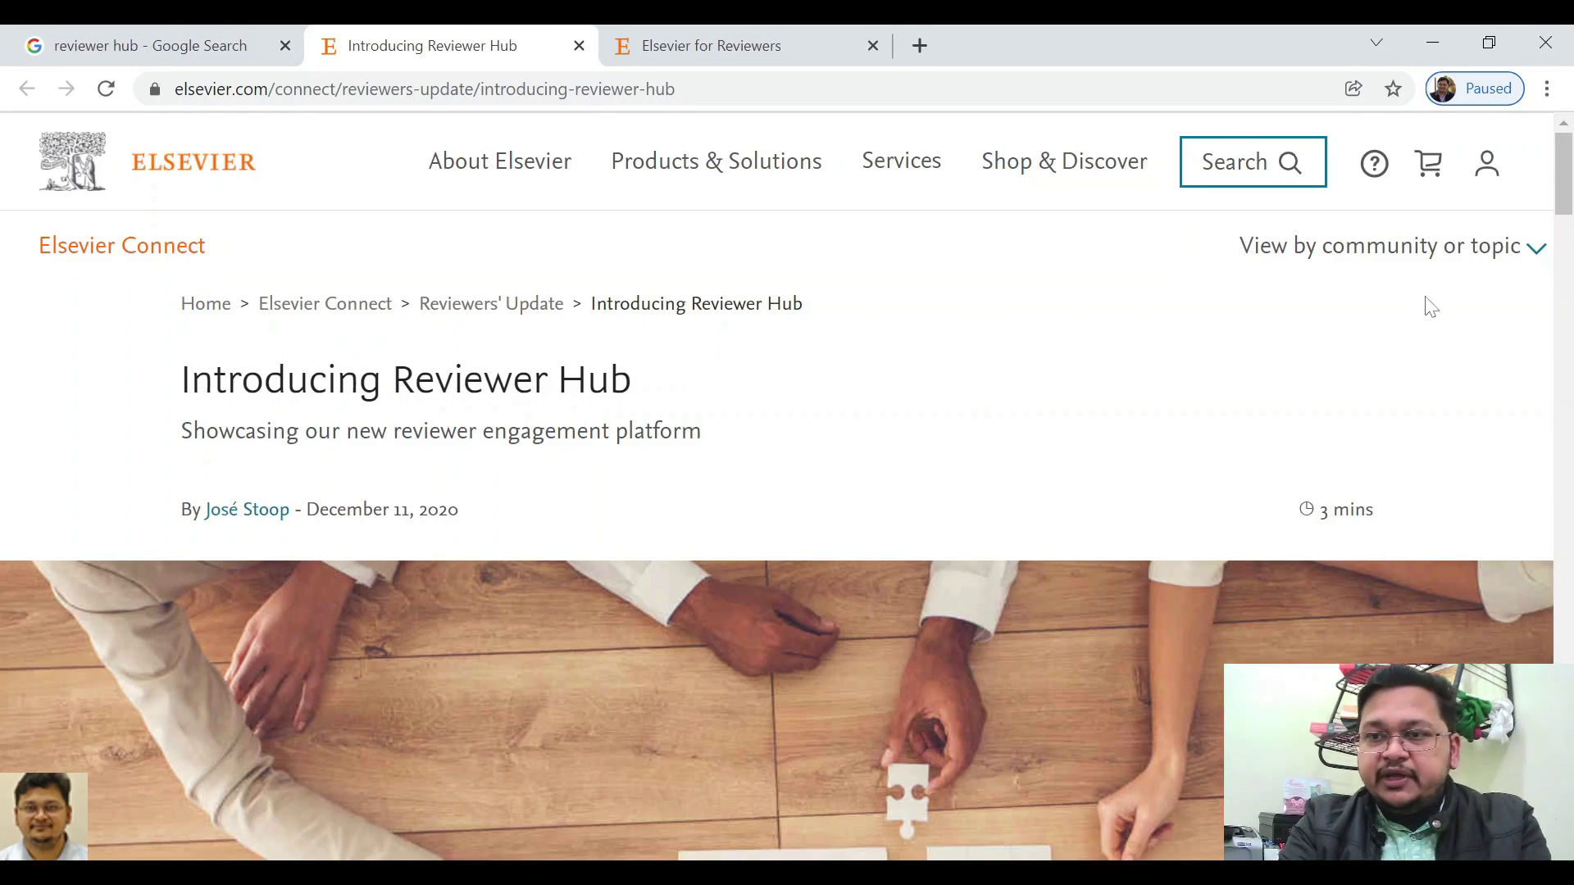
left_click_drag(1567, 197, 1567, 455)
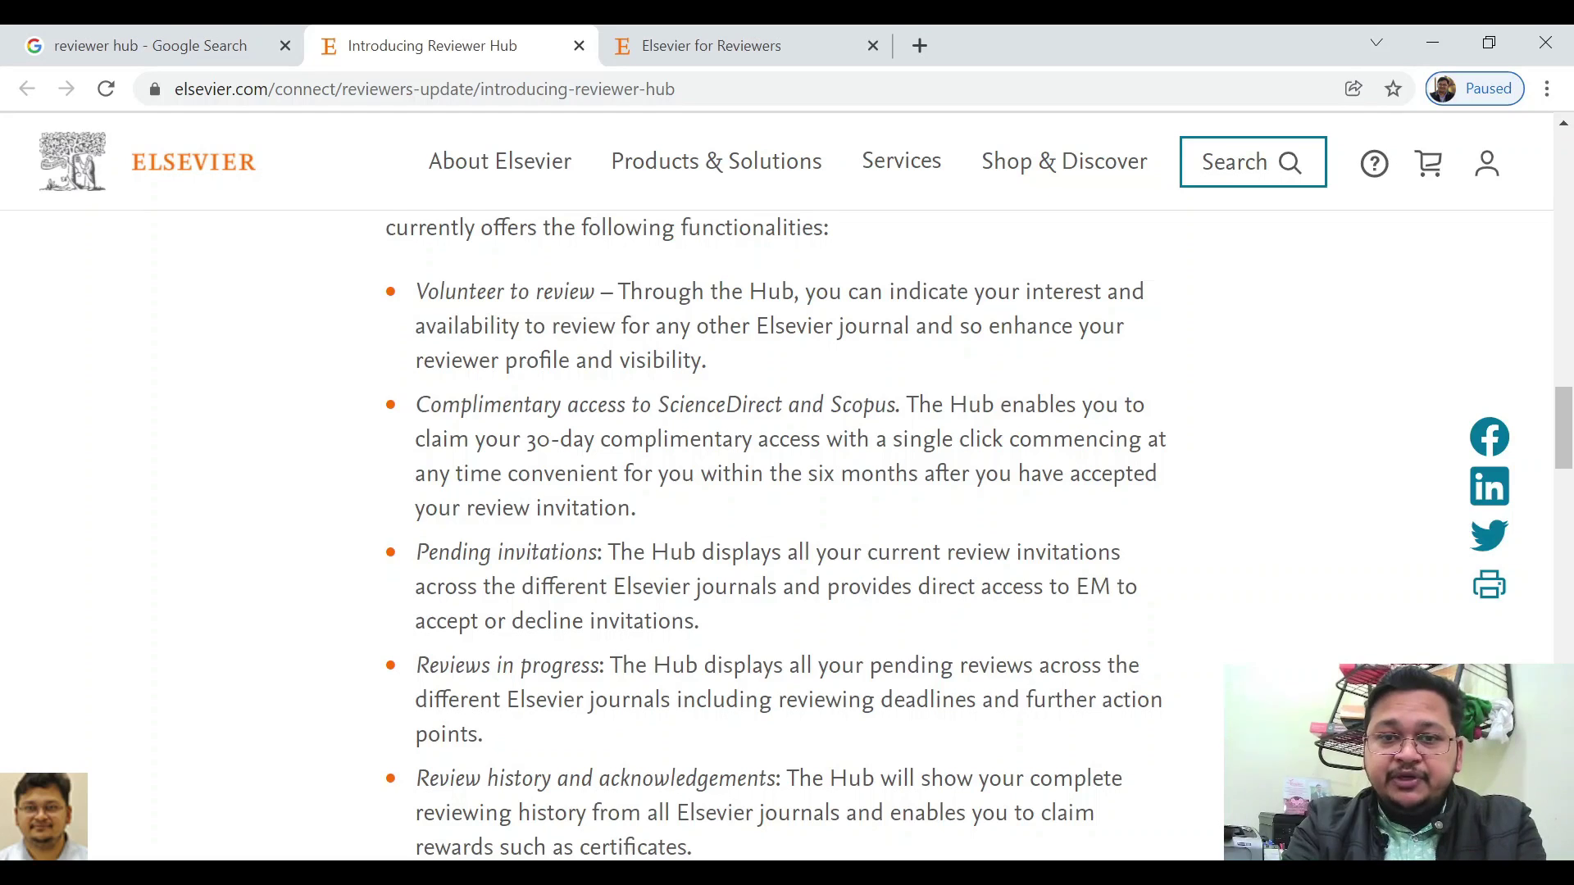
left_click_drag(415, 291, 666, 509)
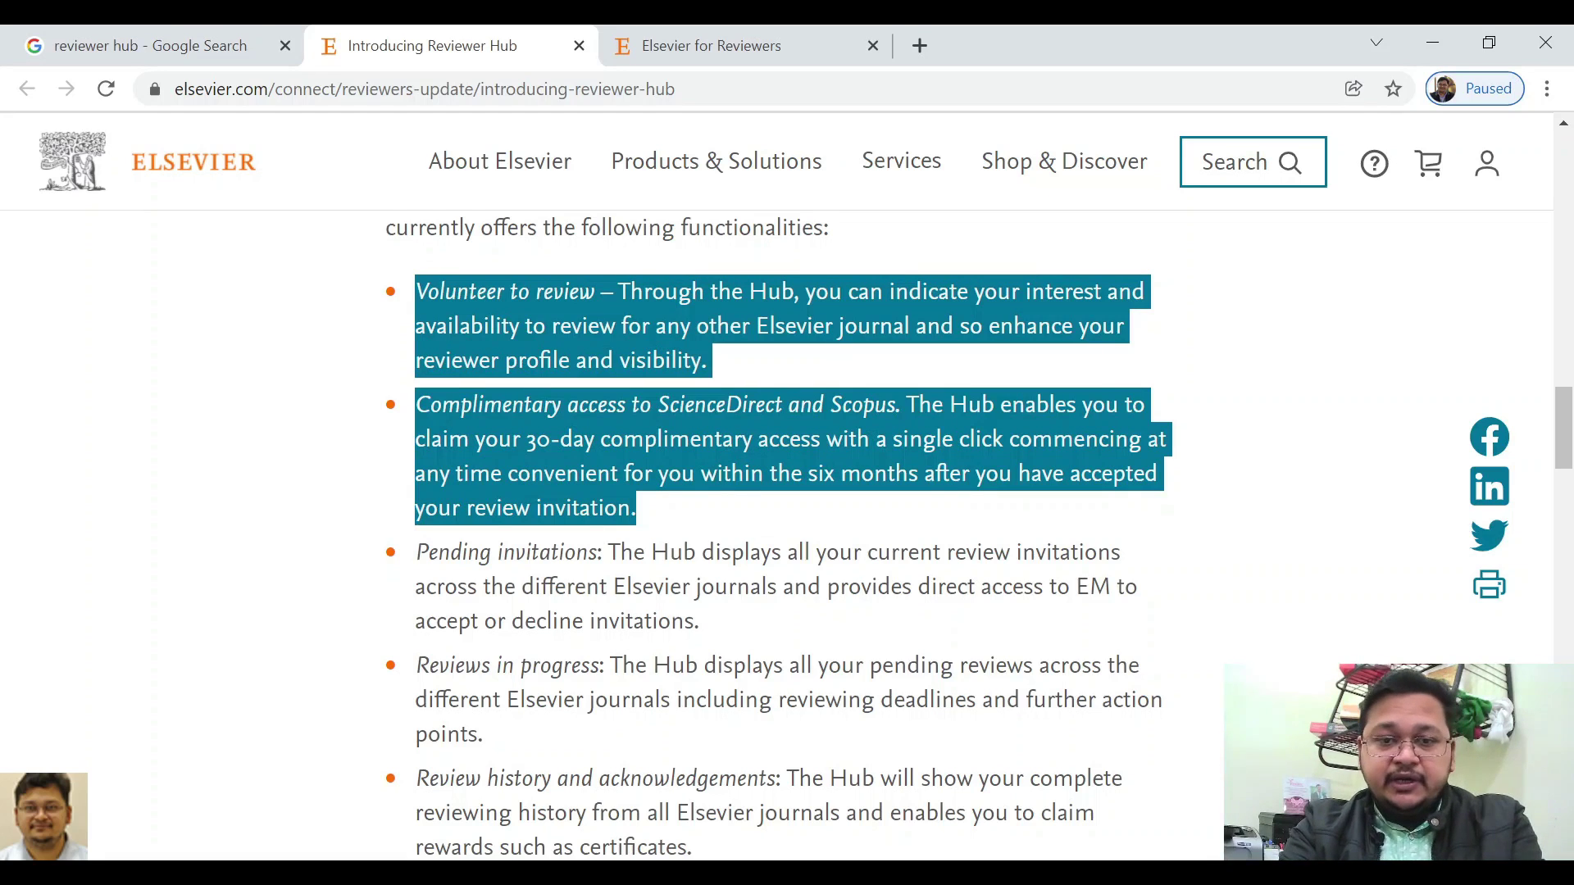
left_click_drag(416, 552, 705, 618)
left_click(721, 630)
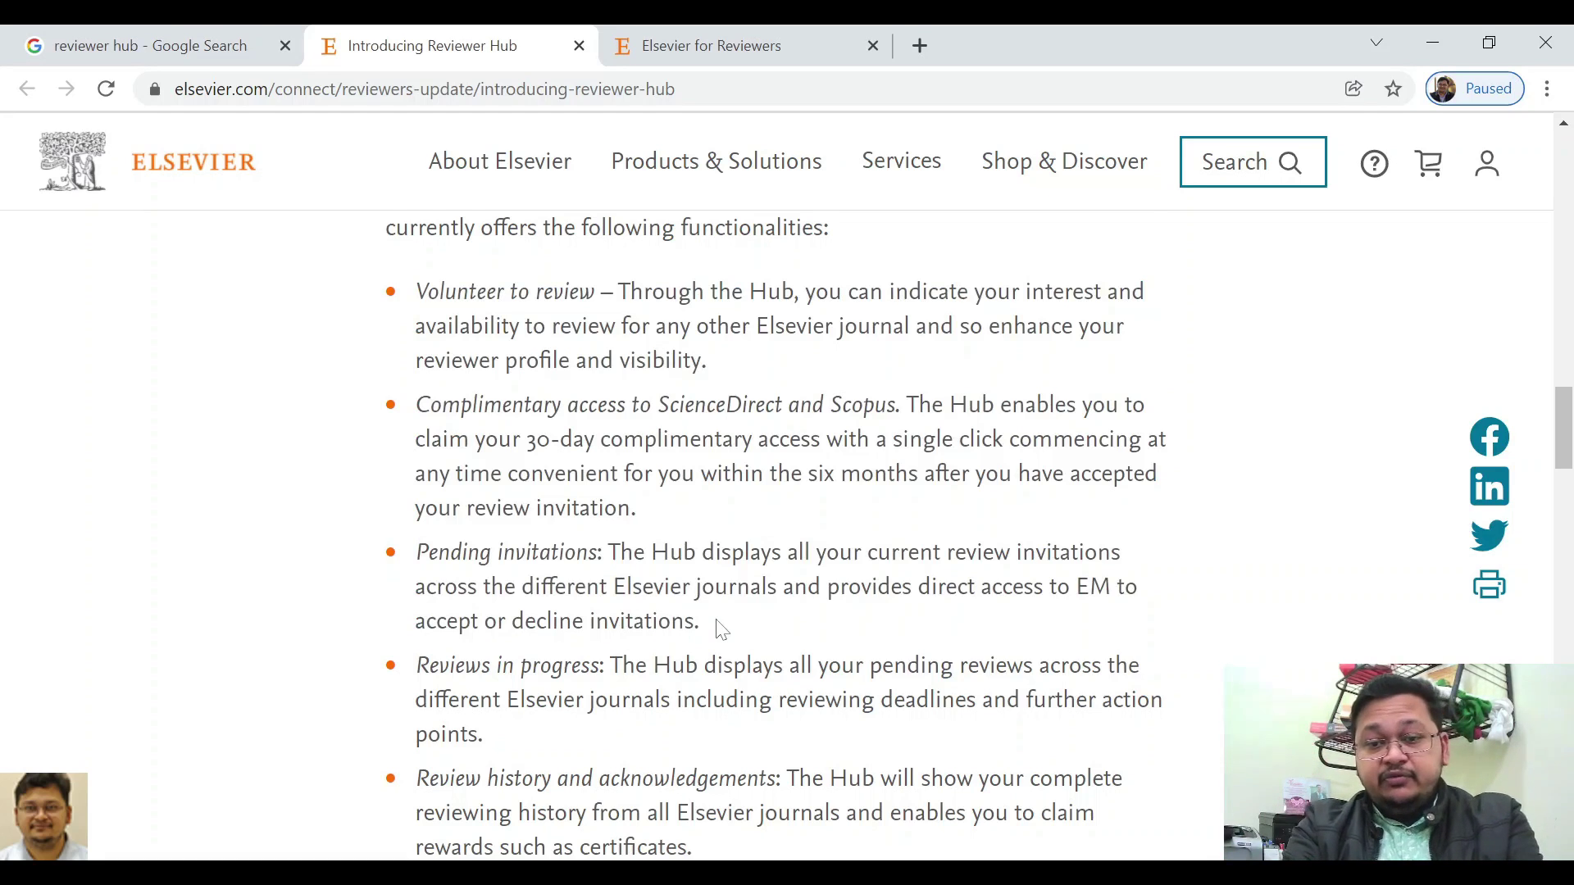
left_click_drag(415, 665, 487, 734)
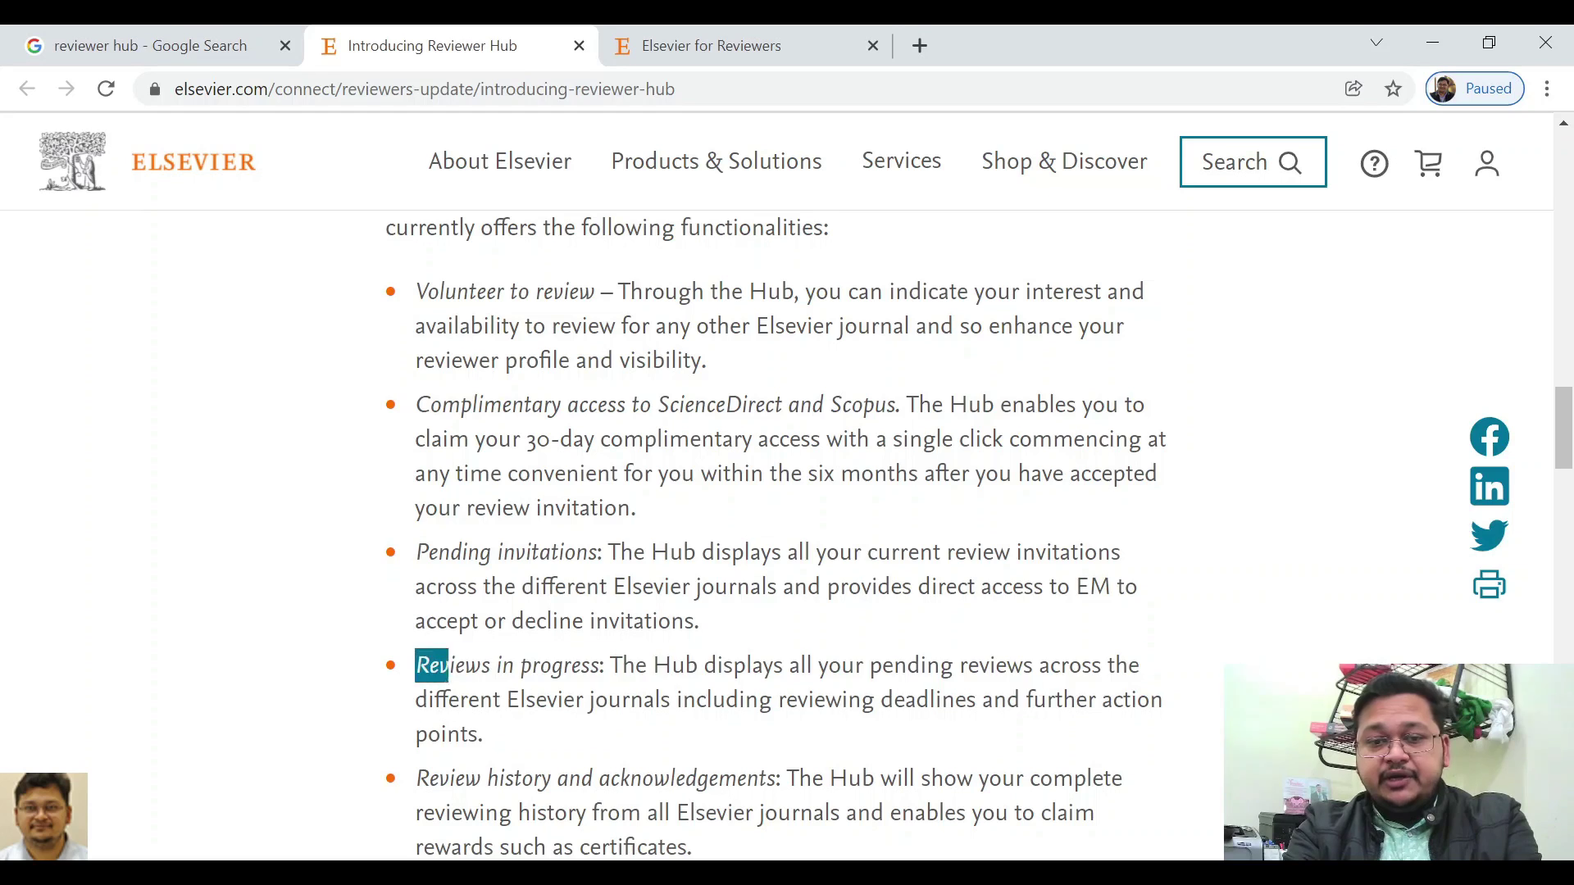
left_click(487, 734)
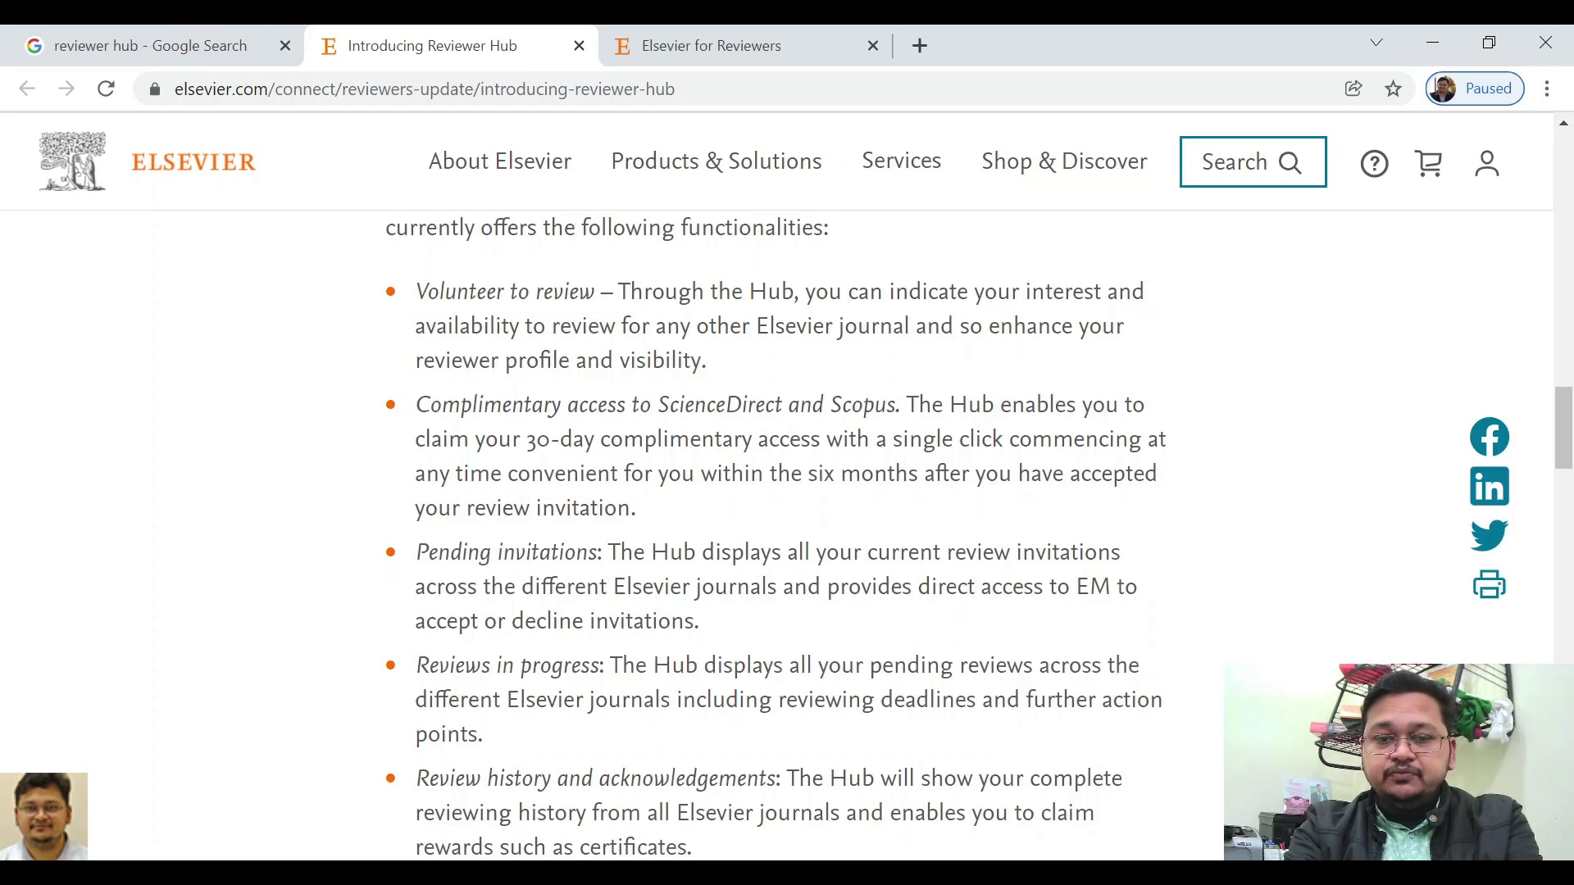
left_click_drag(429, 778, 690, 813)
left_click(690, 812)
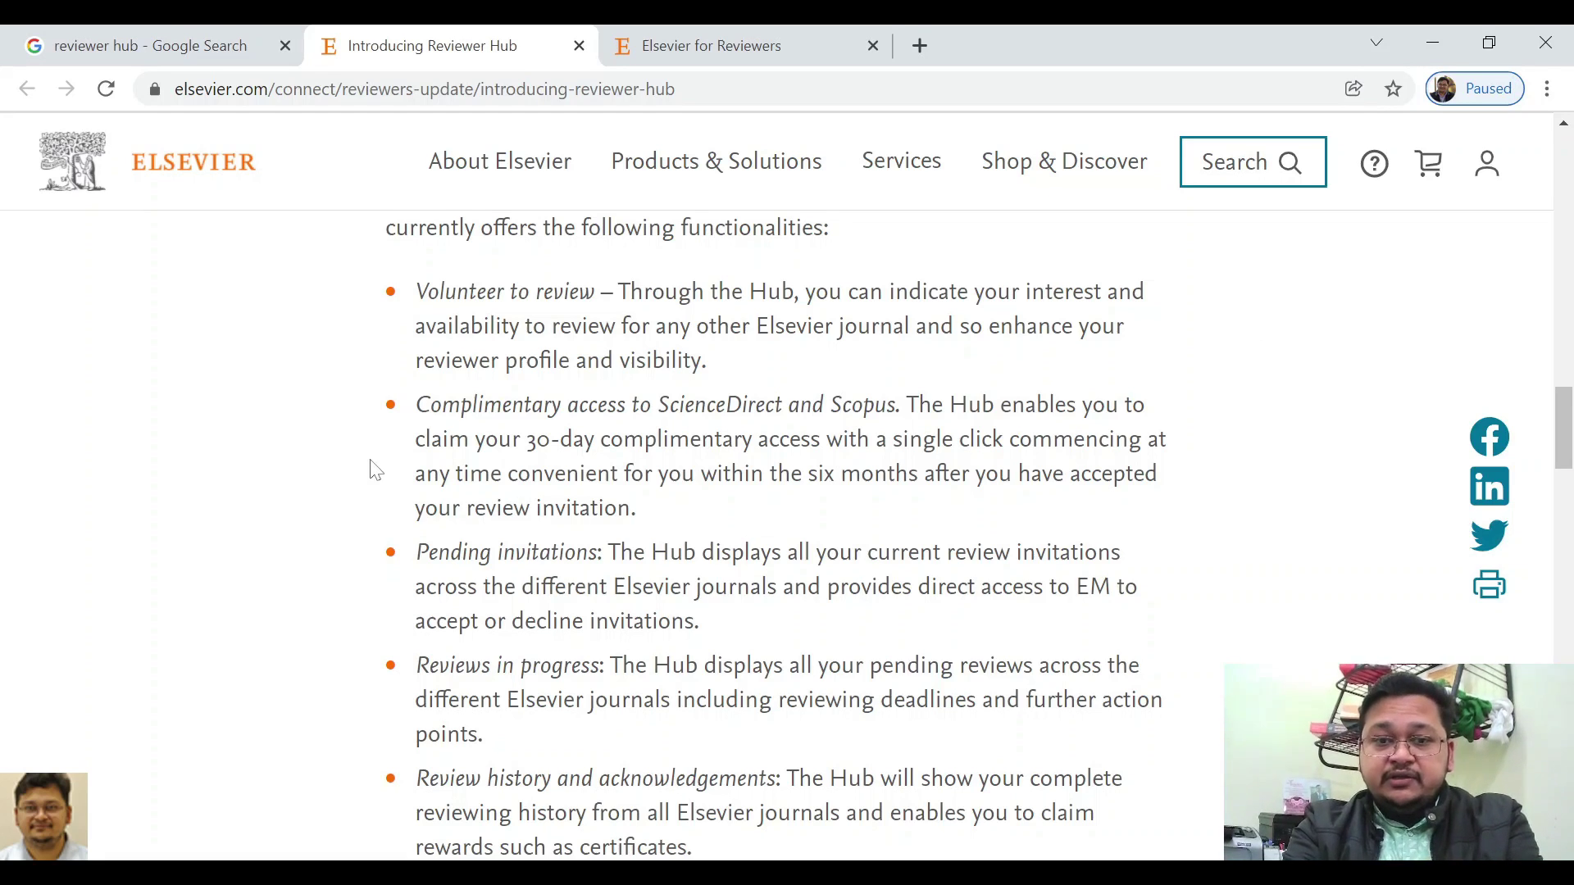
left_click_drag(415, 403, 641, 509)
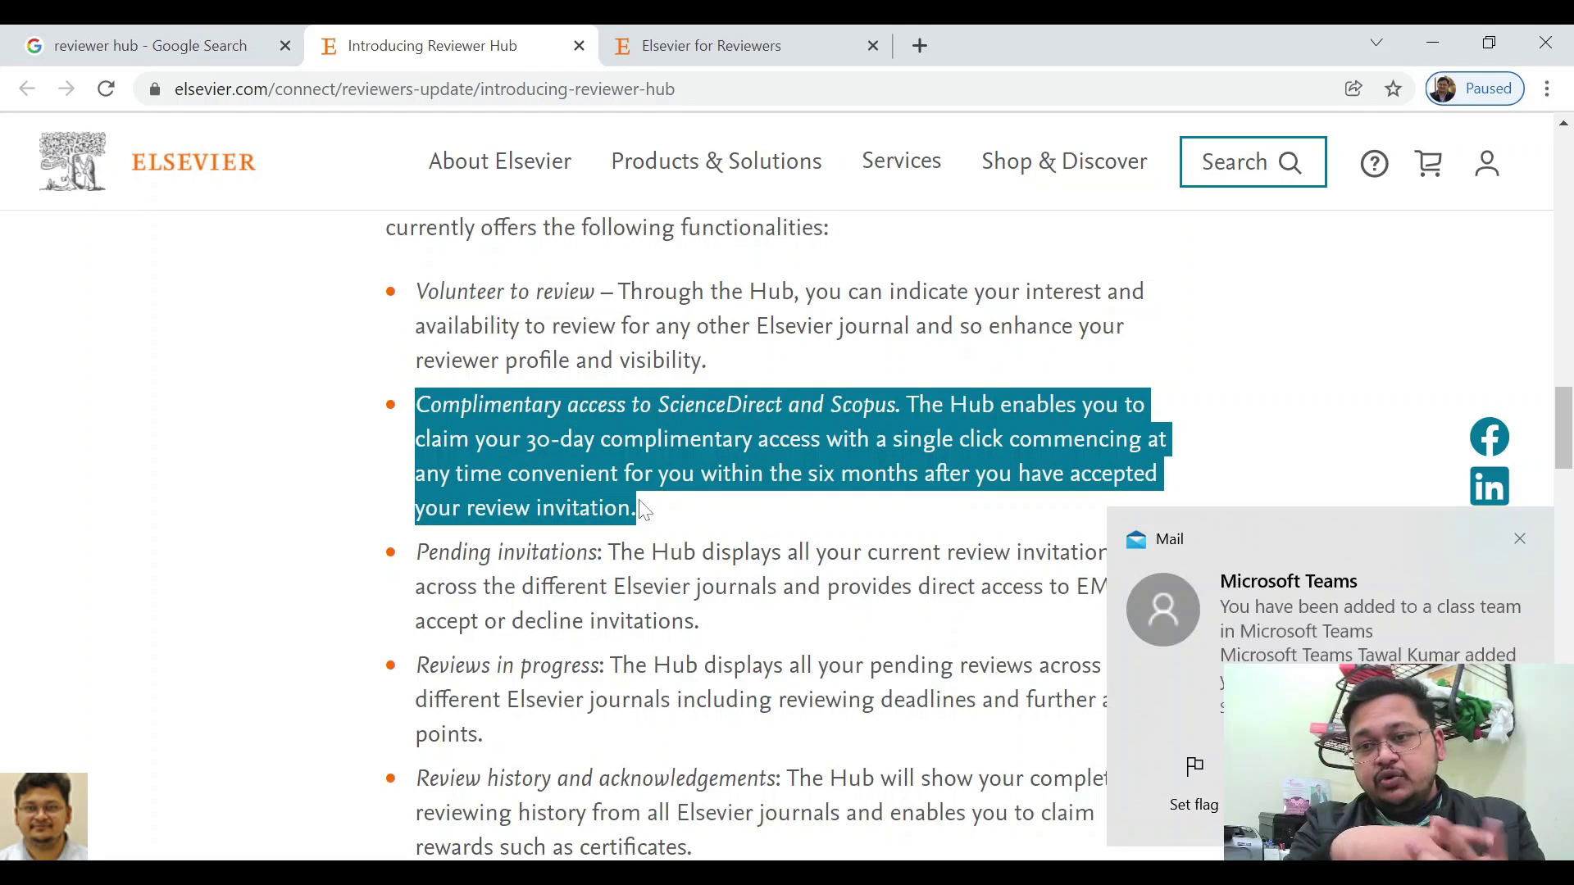
left_click_drag(1564, 431, 1564, 176)
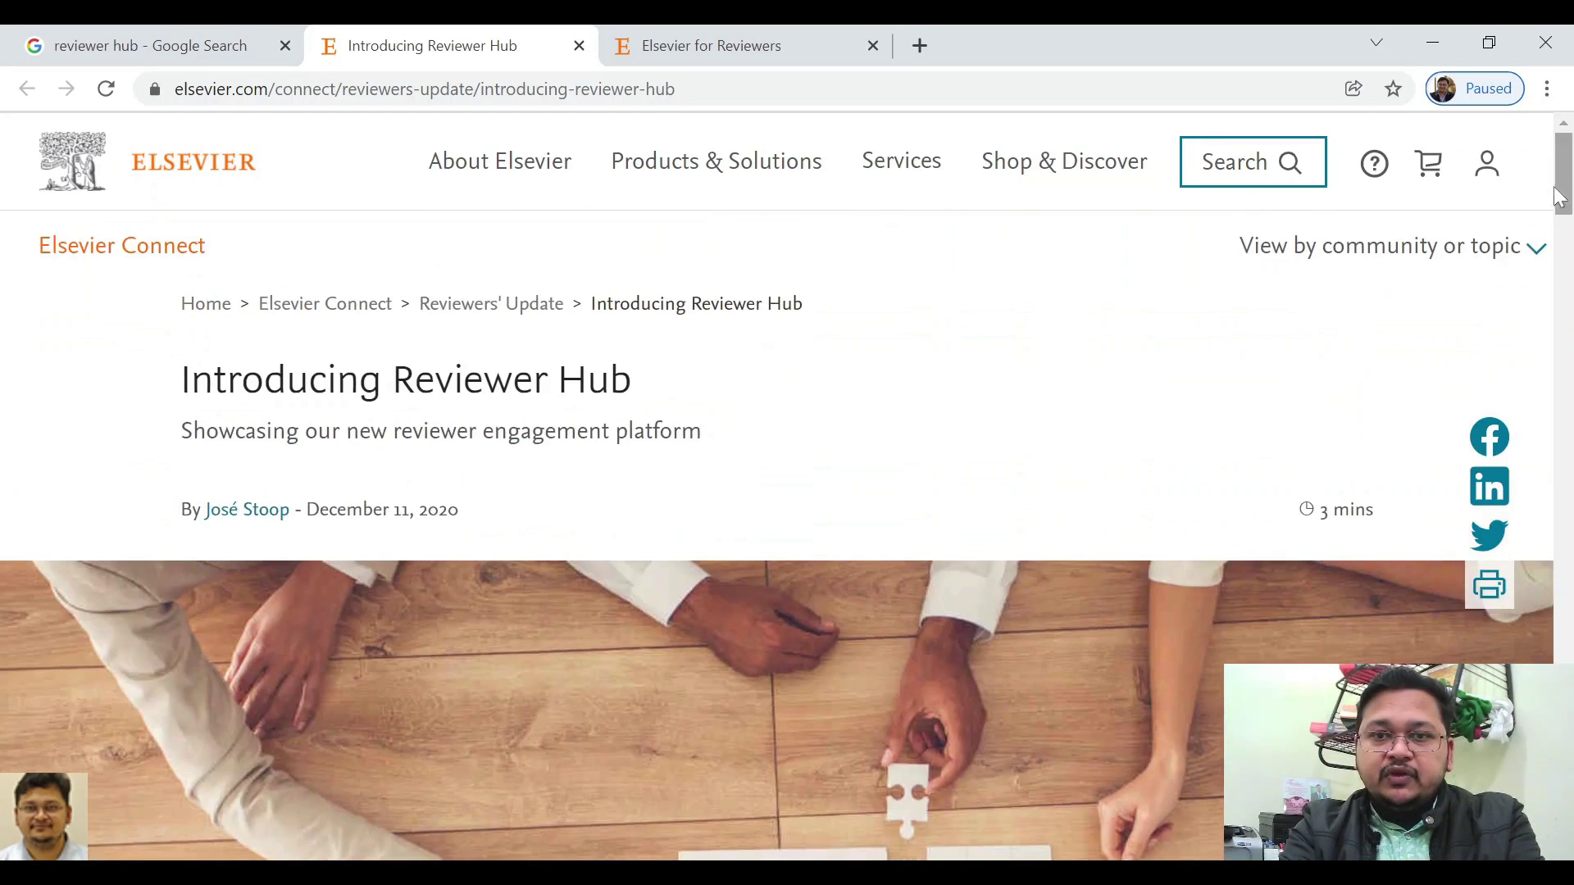
Sign in to the Reviewer Hub from Elsevier for Reviewers and inspect the web address options
left_click(779, 47)
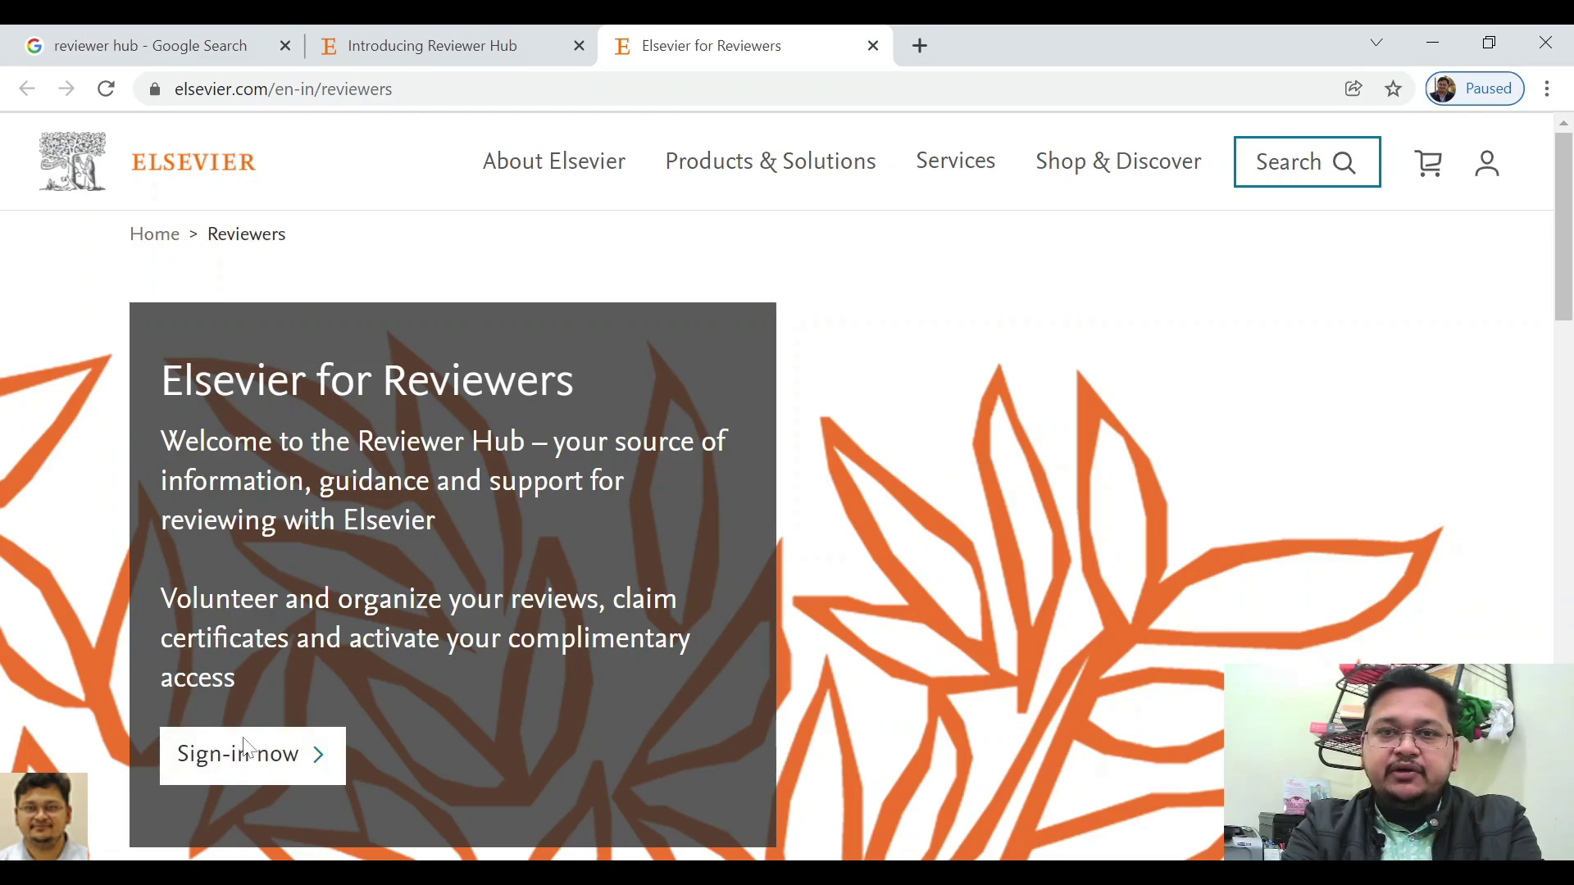
left_click(245, 746)
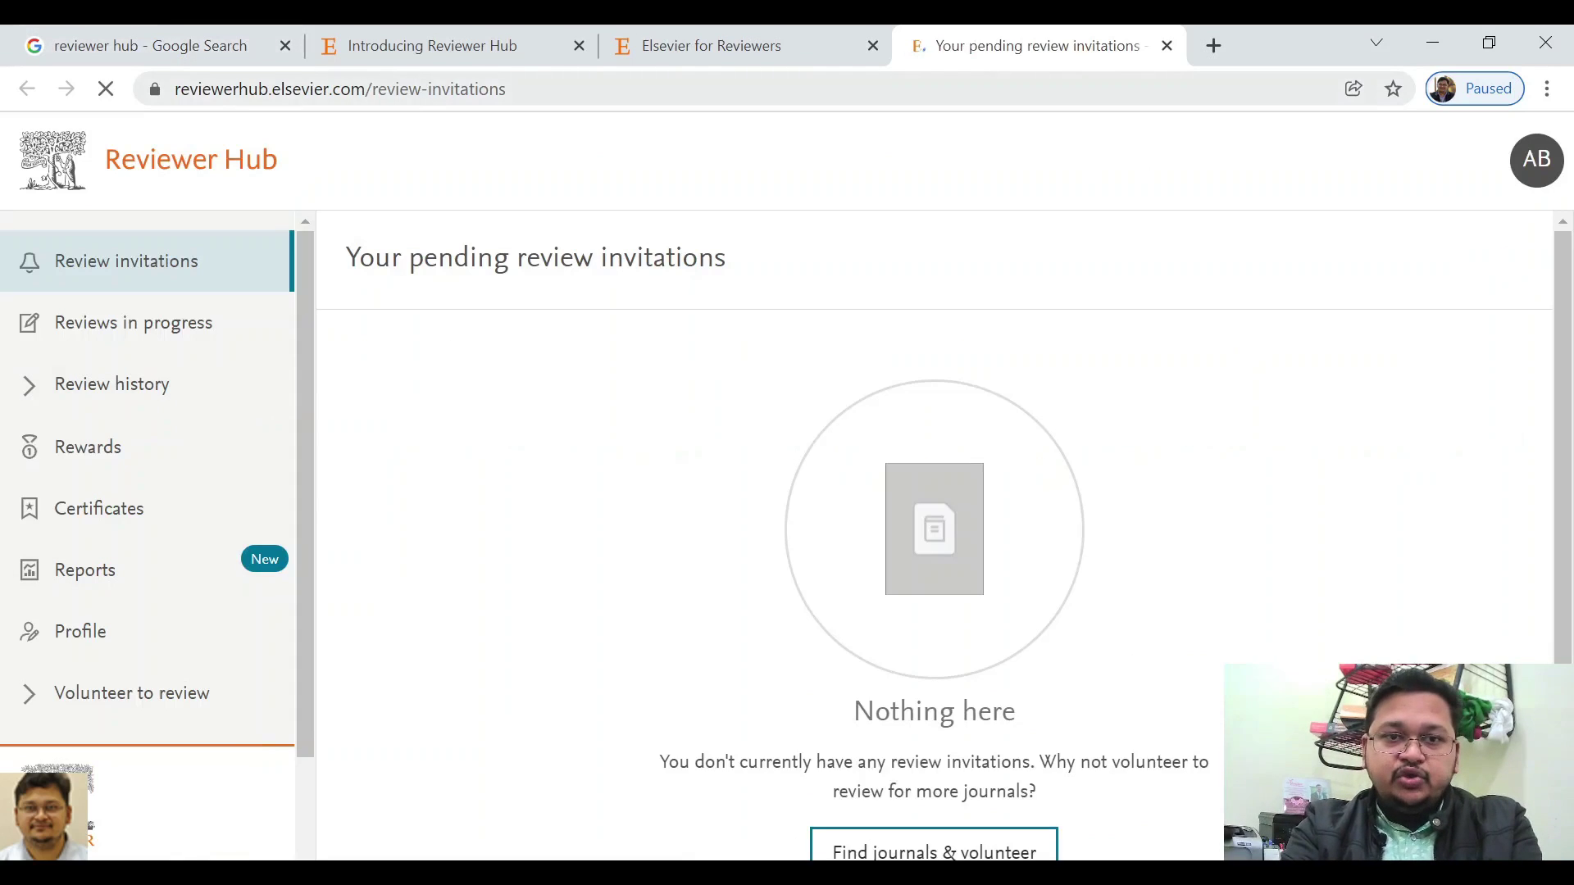
left_click(173, 88)
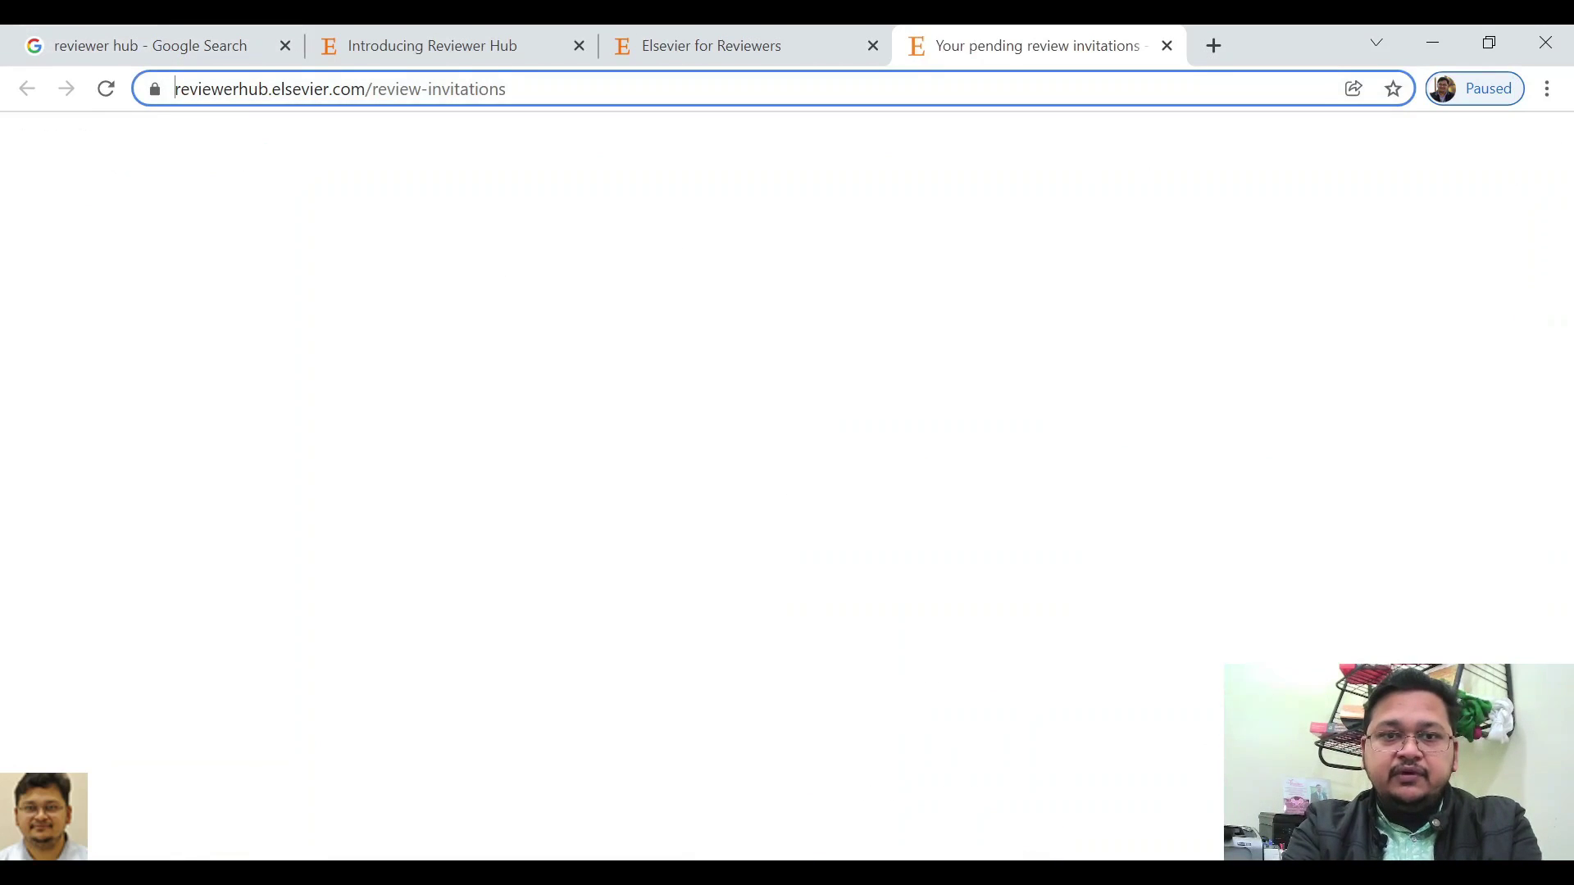
right_click(309, 97)
key("Escape")
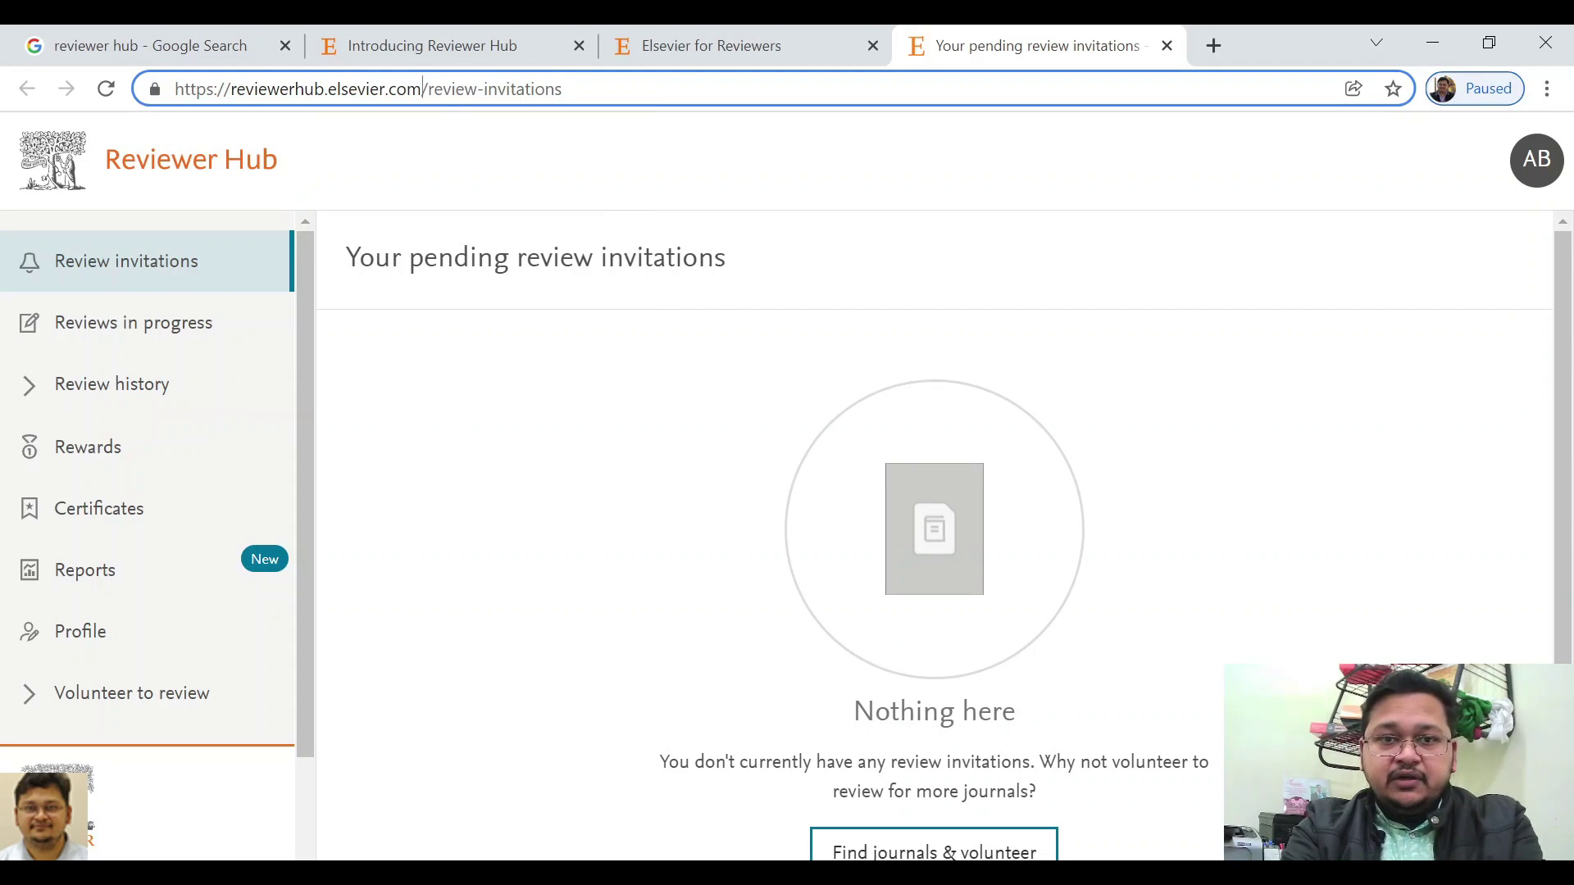
Select the reviewerhub.elsevier.com domain, then return to the Elsevier for Reviewers page
left_click_drag(421, 88, 234, 88)
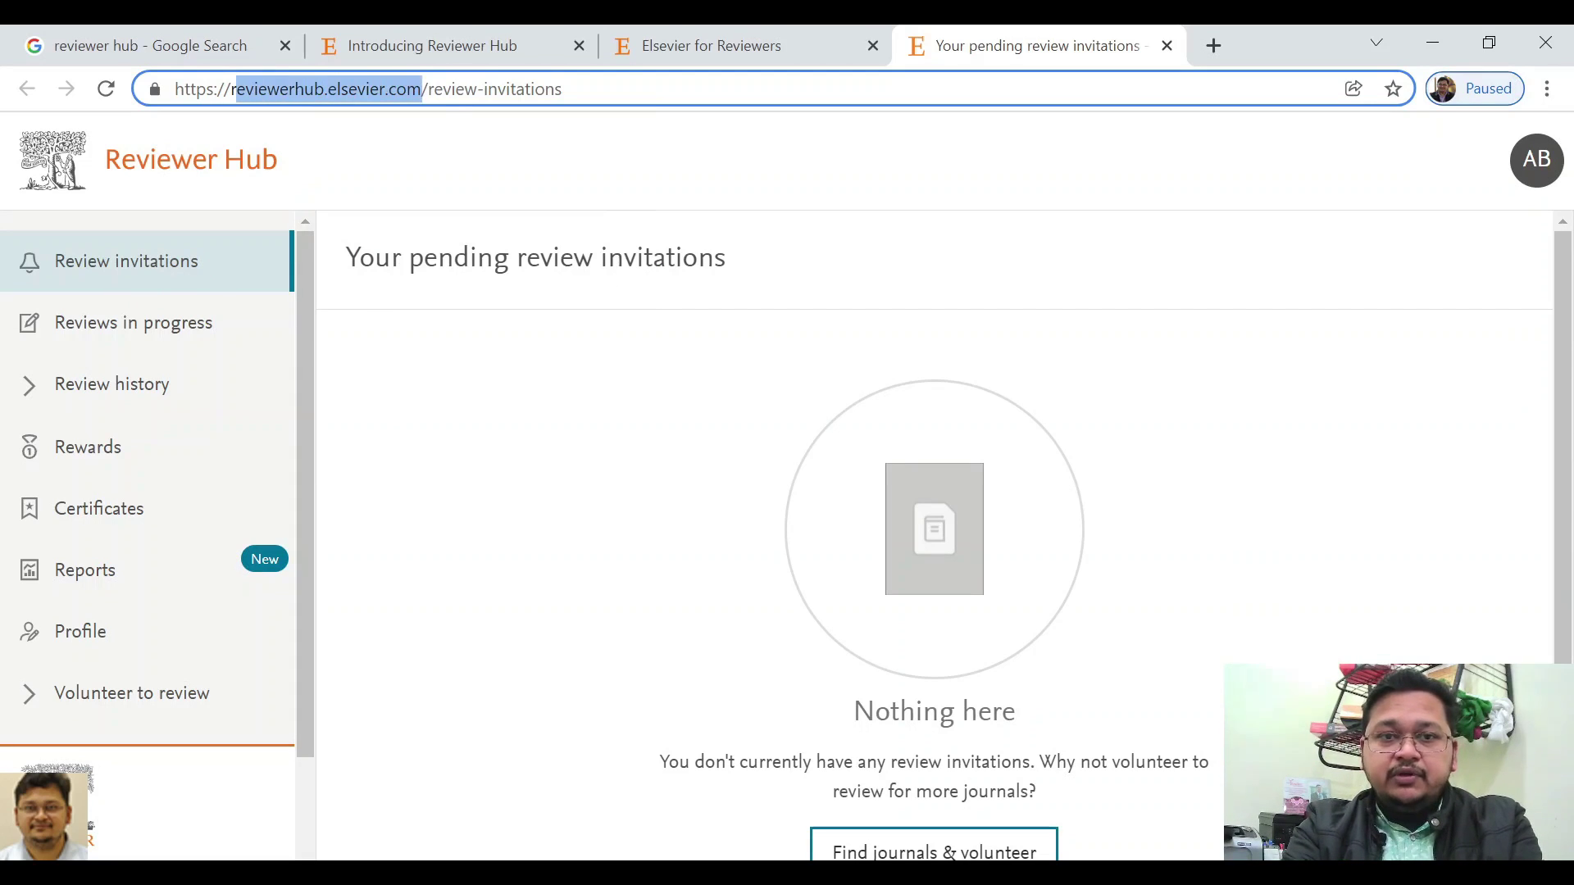
left_click(370, 88)
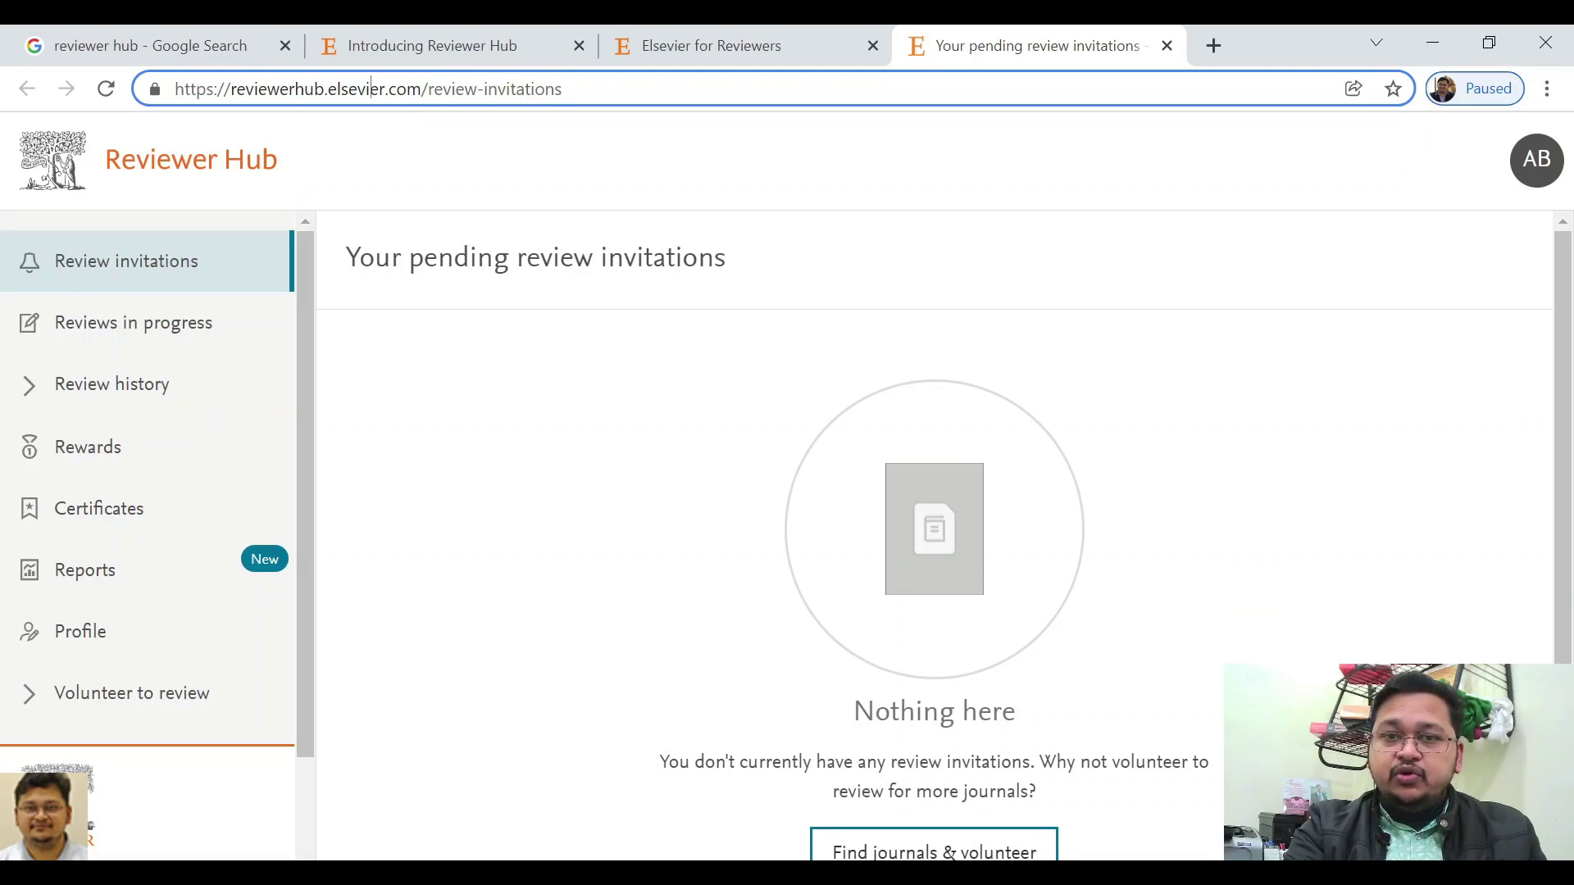
left_click(780, 34)
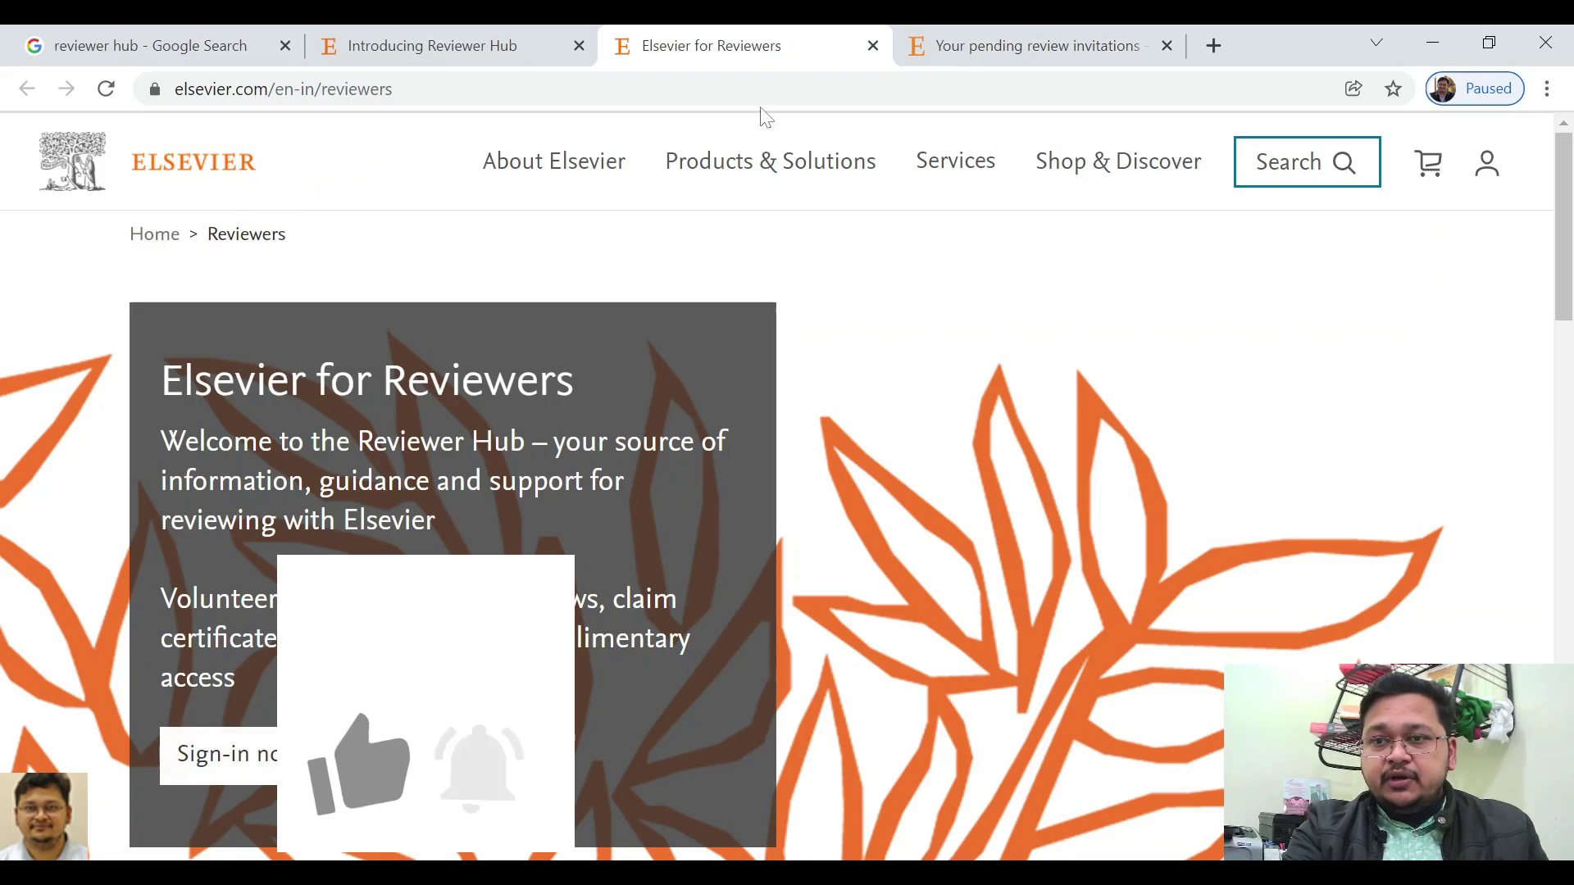
Open the Elsevier account sign-in page, then return to the Reviewer Hub pending invitations
left_click(1486, 166)
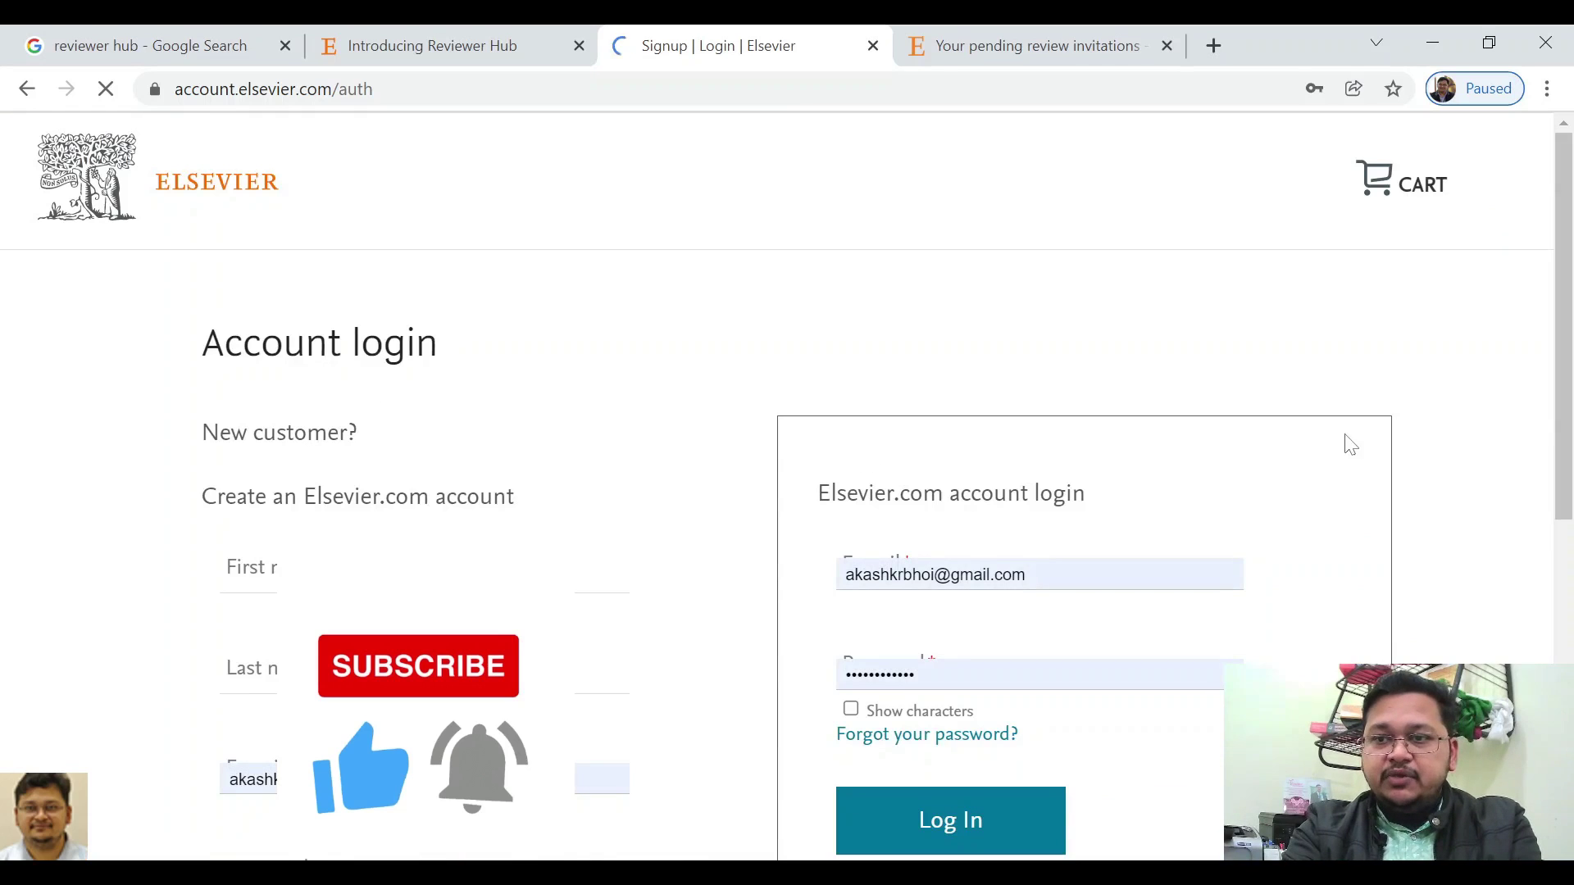
left_click_drag(1564, 356, 1564, 458)
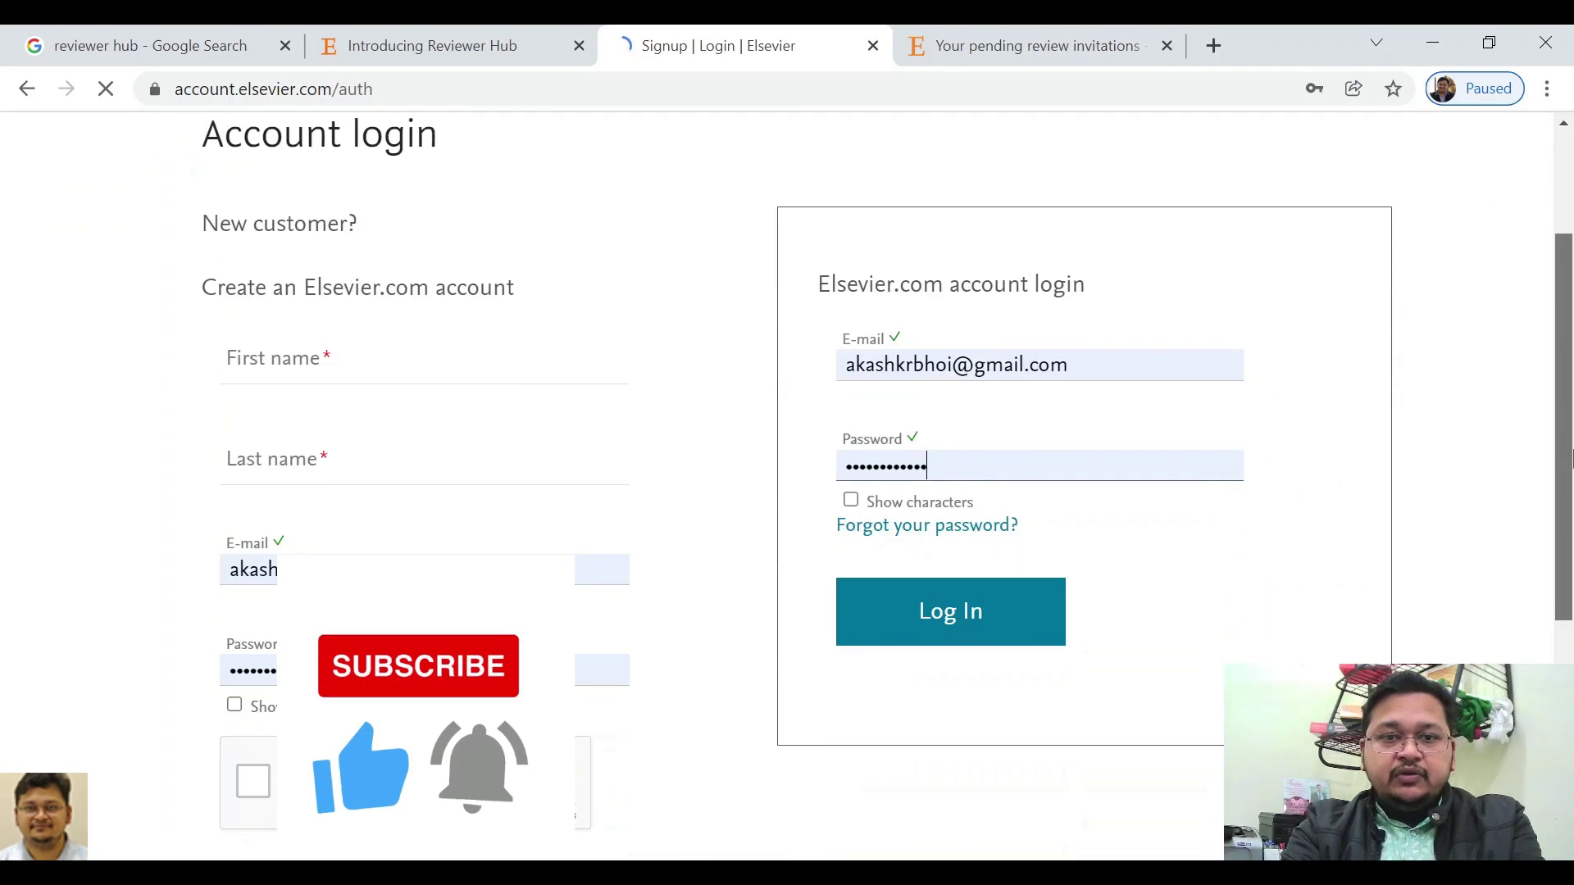
scroll(1570, 458, "down", 1)
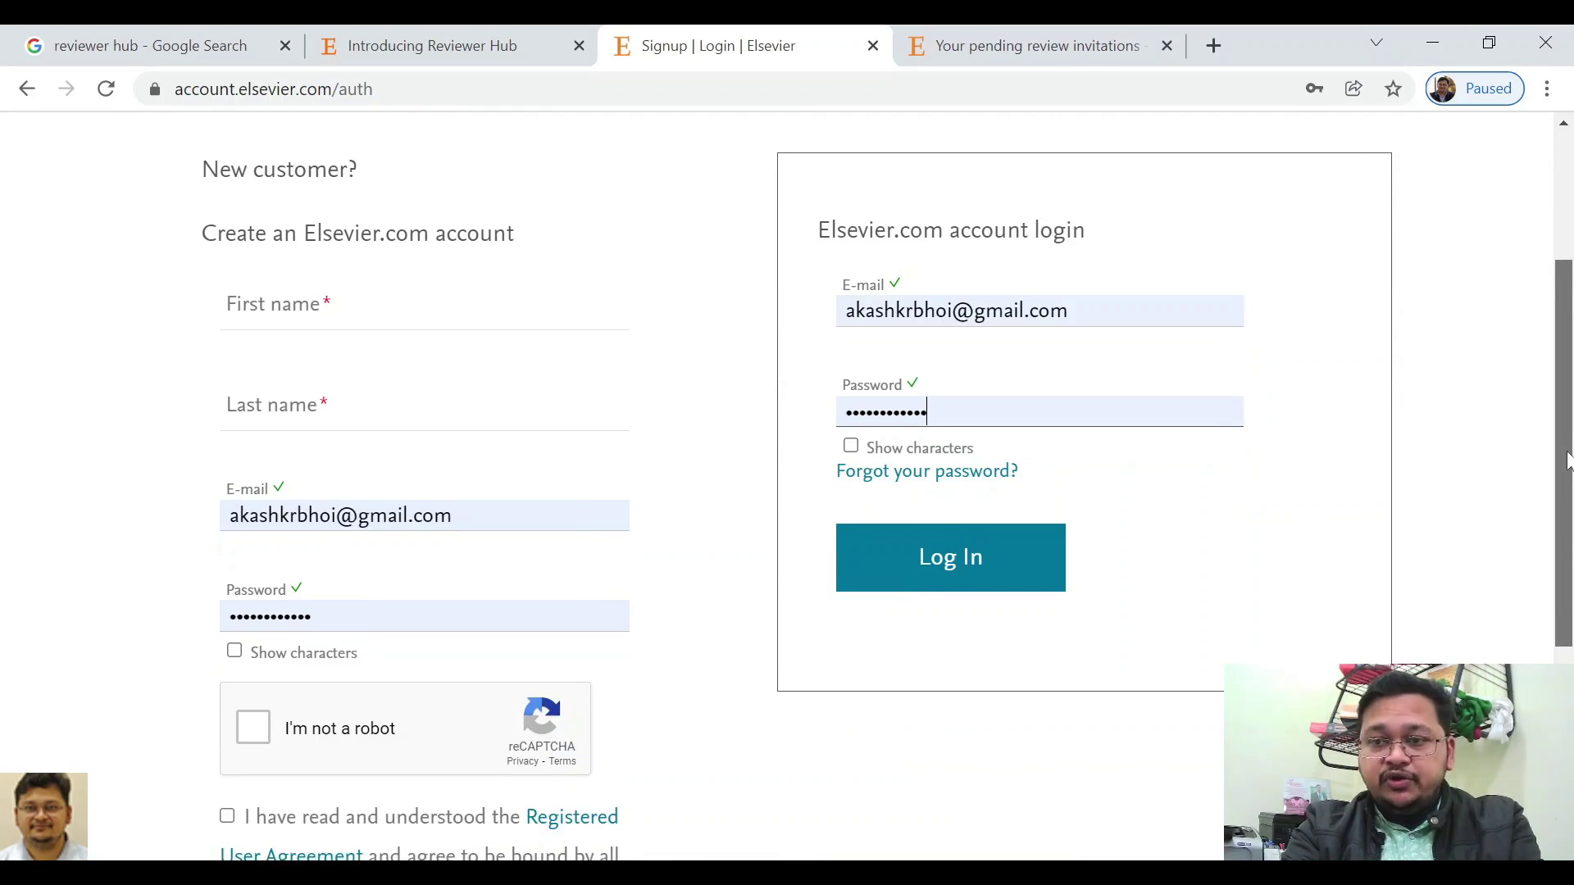
mouse_move(1571, 458)
left_mouse_down()
mouse_move(1567, 588)
mouse_move(1570, 246)
left_mouse_up()
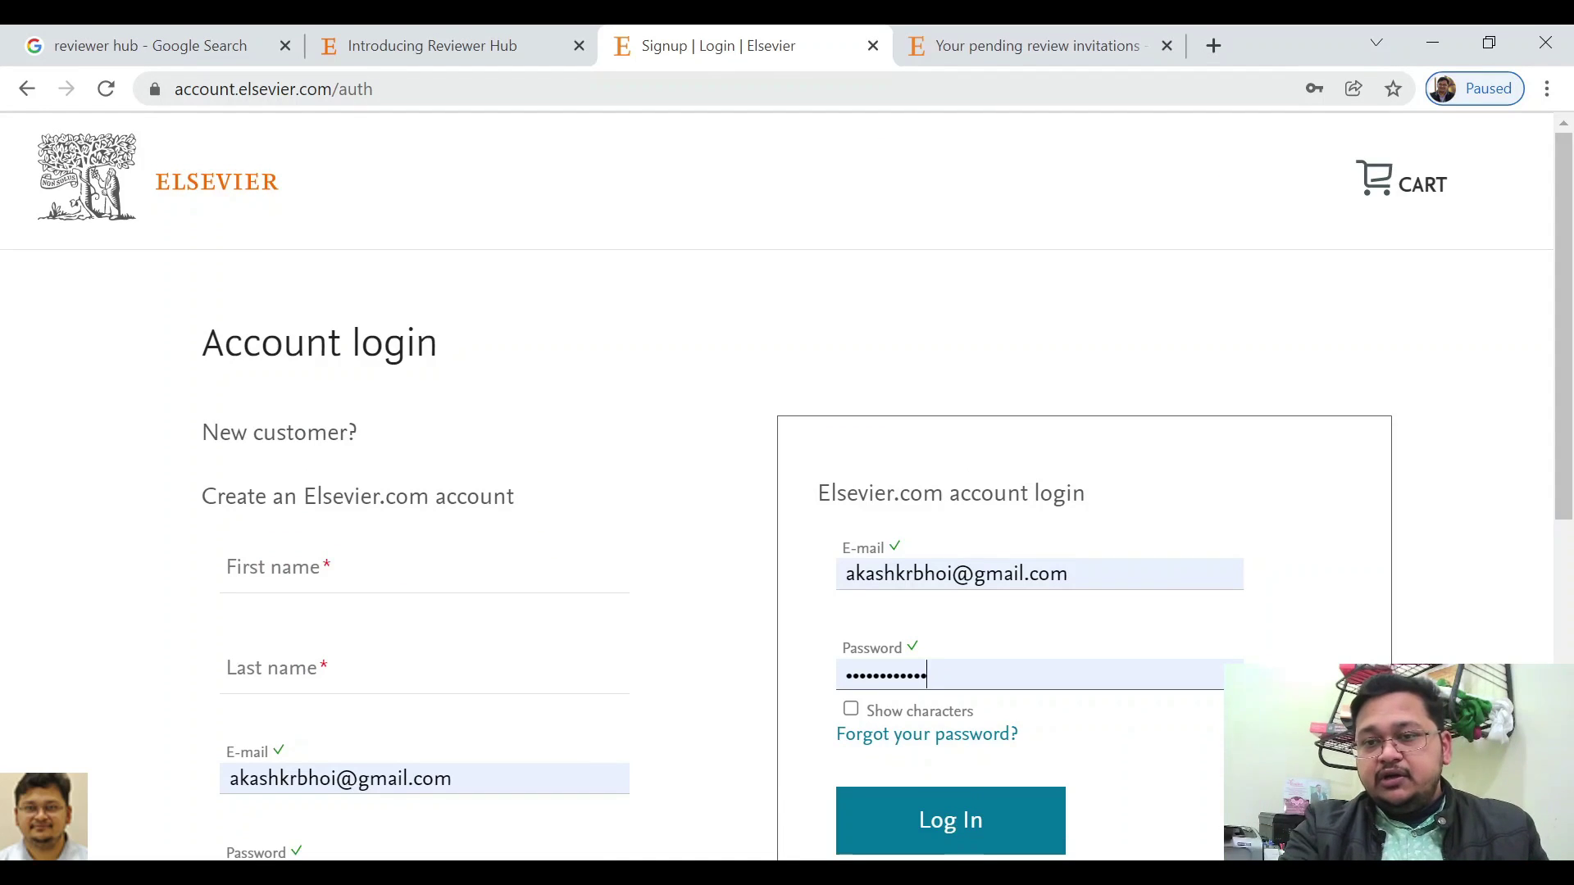
left_click(1045, 38)
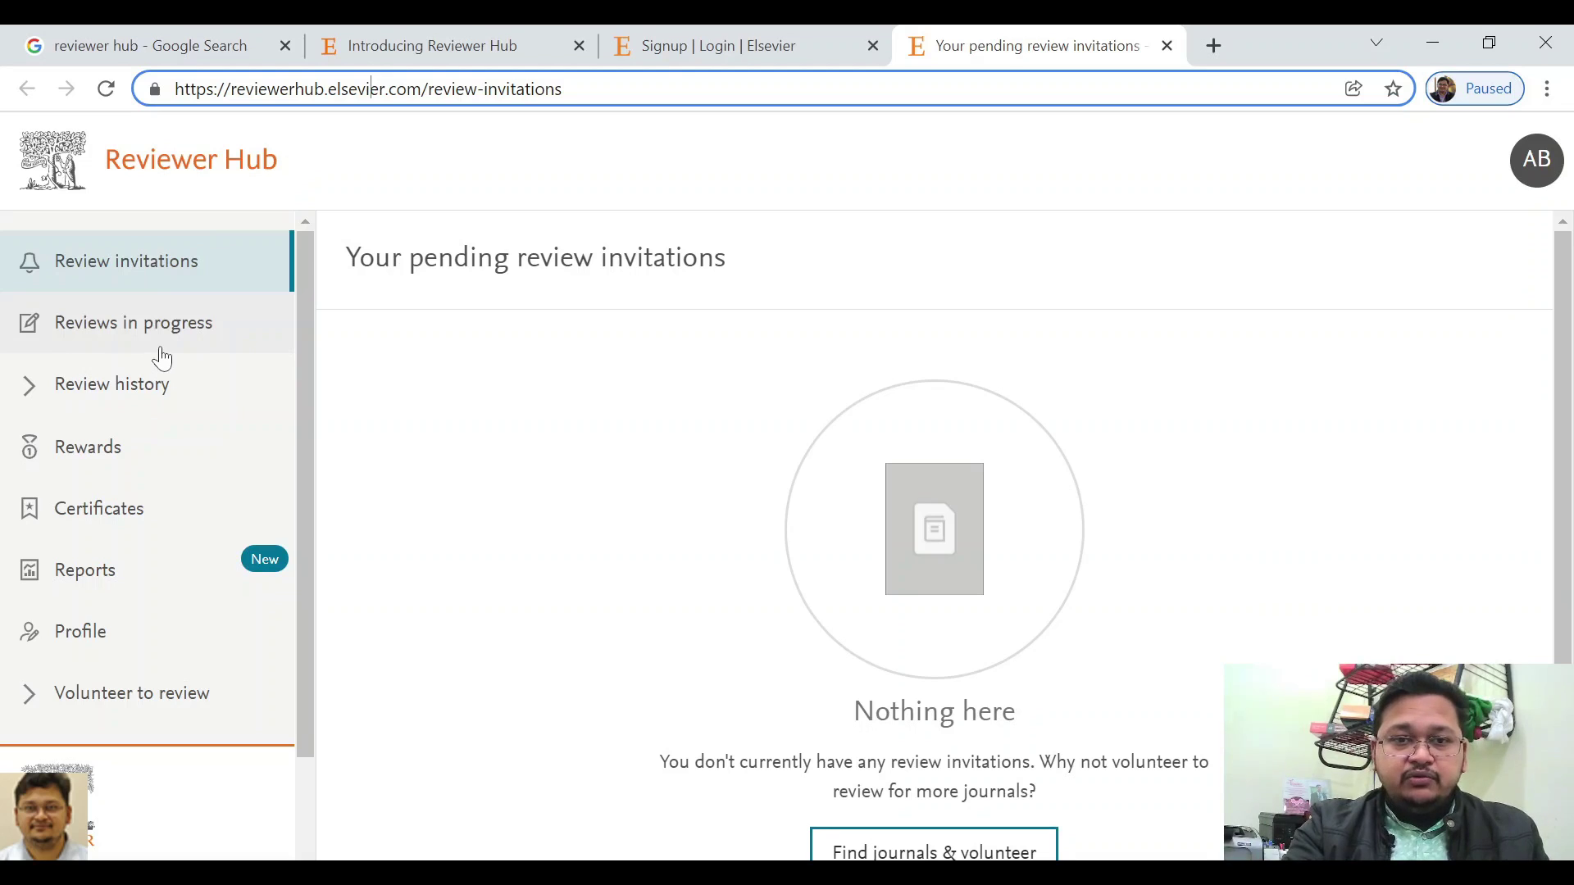
List completed reviews for all journals and view, then close, the Multimodal image fusion review's details
left_click(162, 397)
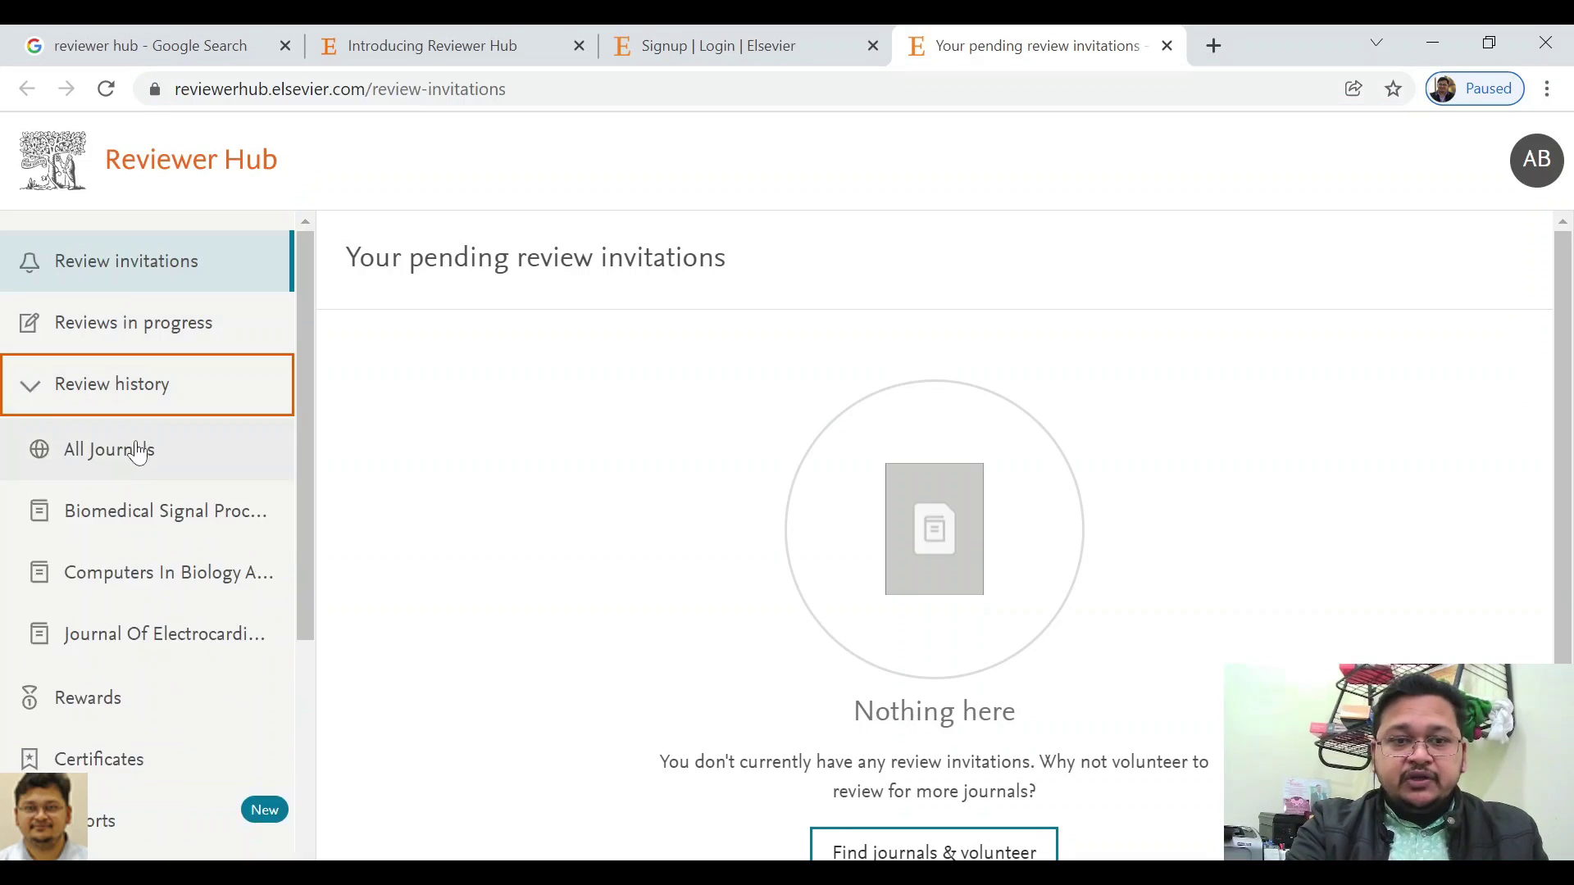
left_click(138, 453)
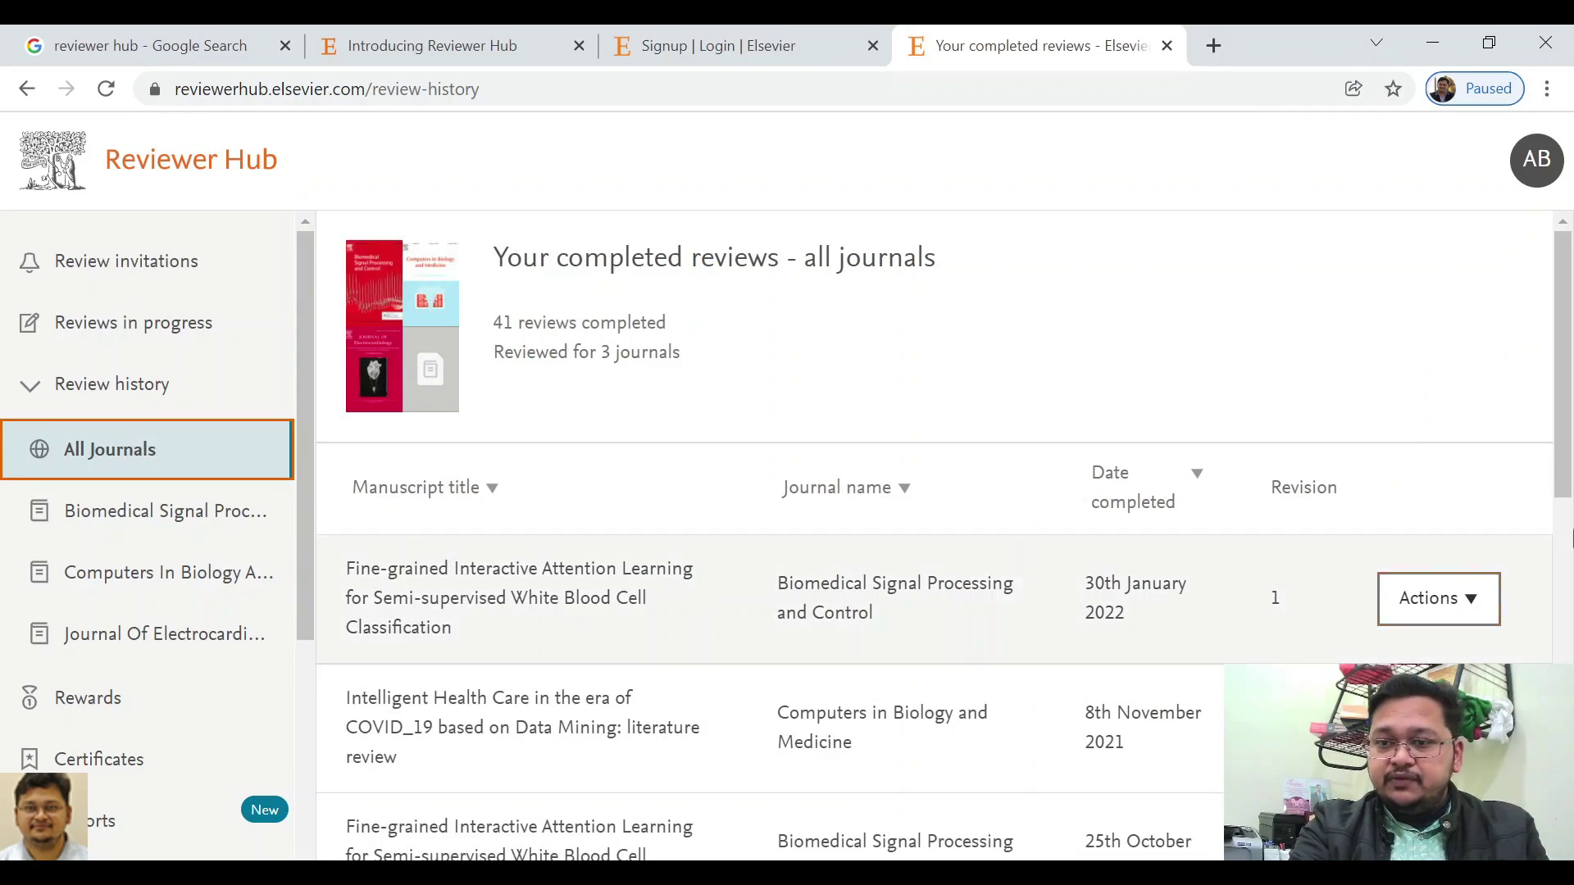
left_click_drag(1571, 391, 1561, 511)
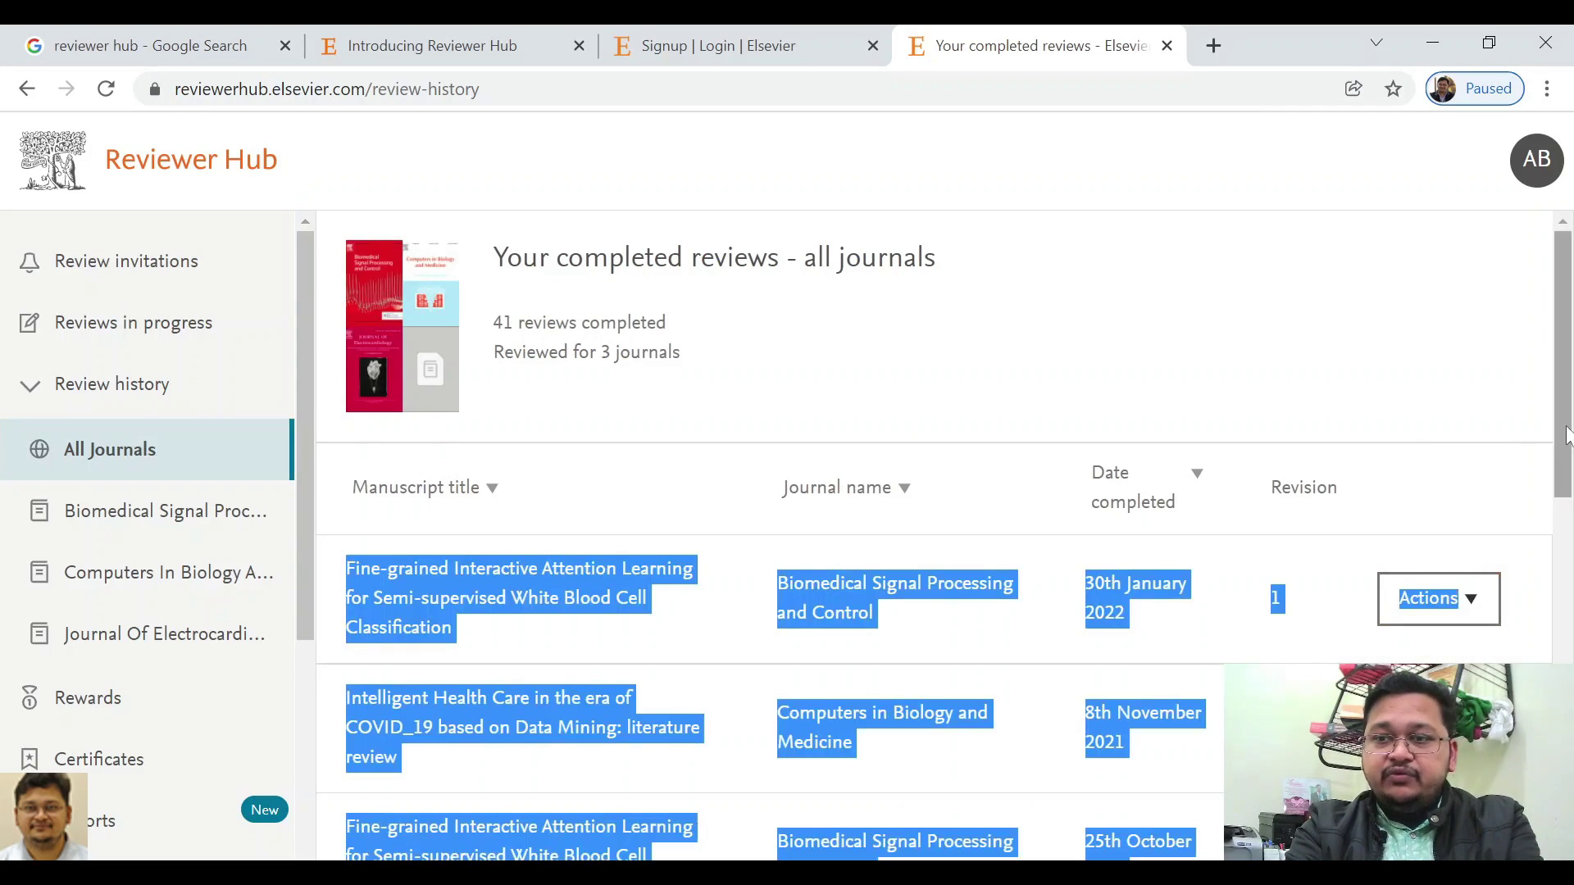
scroll(1319, 629, "down", 4)
scroll(1318, 631, "down", 2)
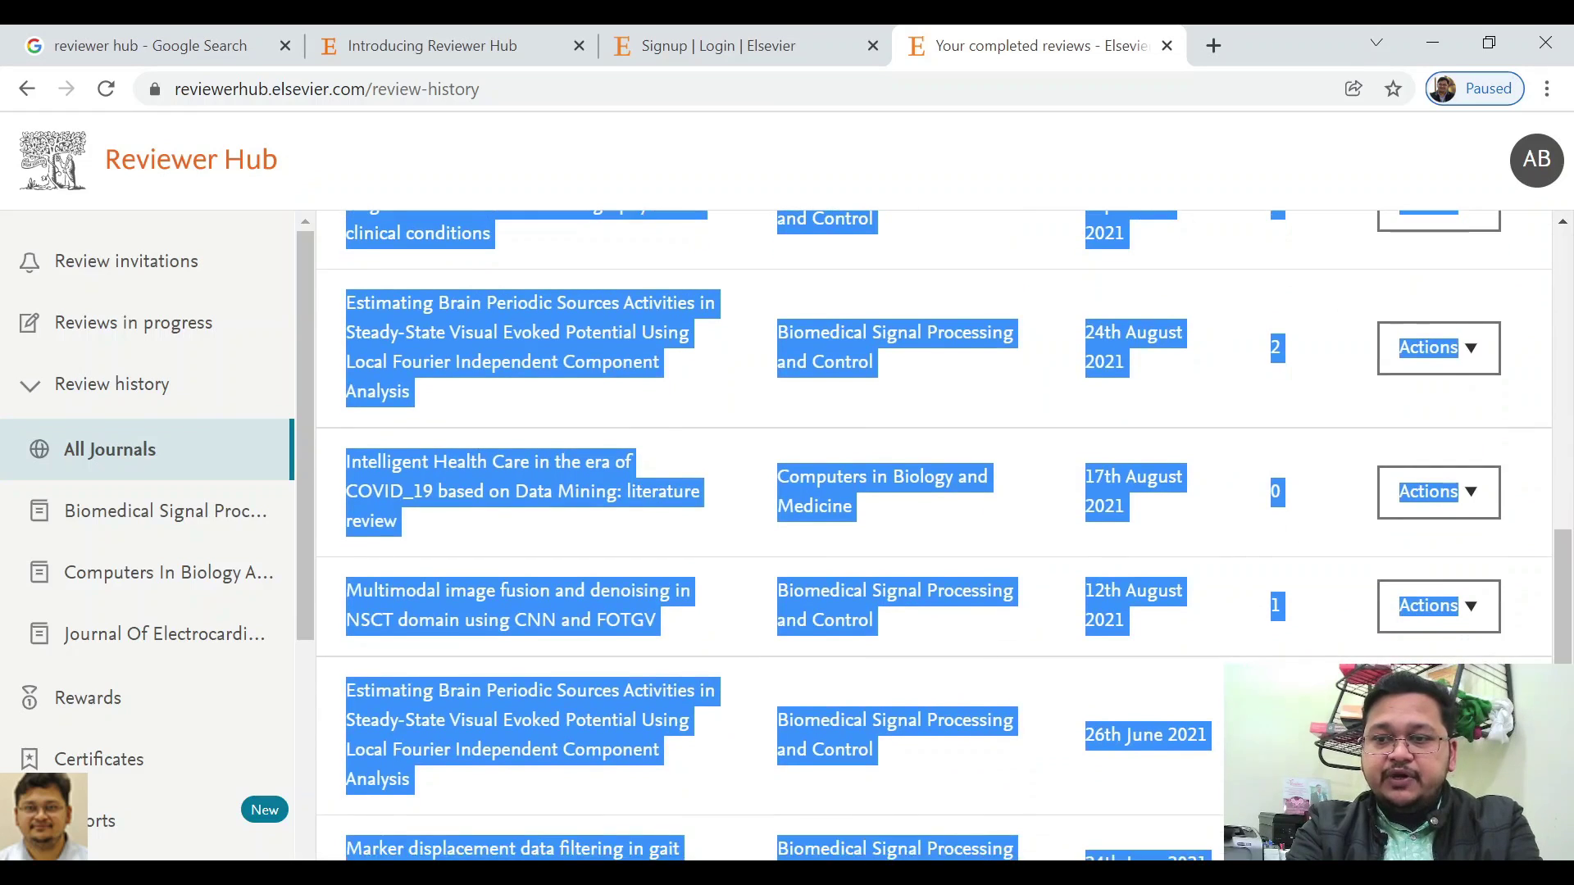
left_click(1215, 598)
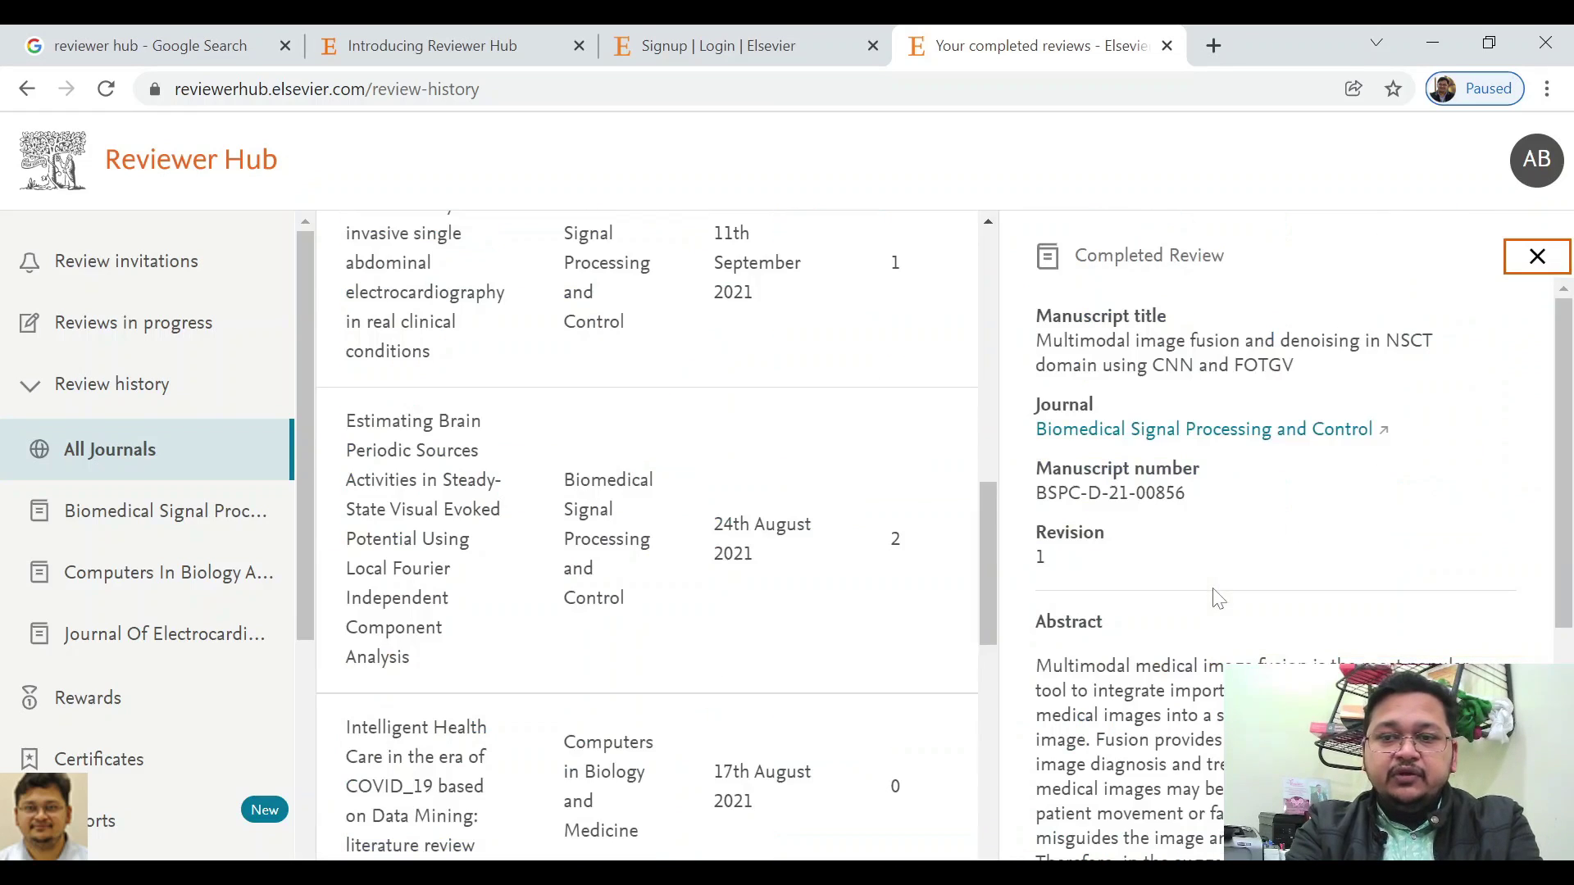
left_click(1535, 256)
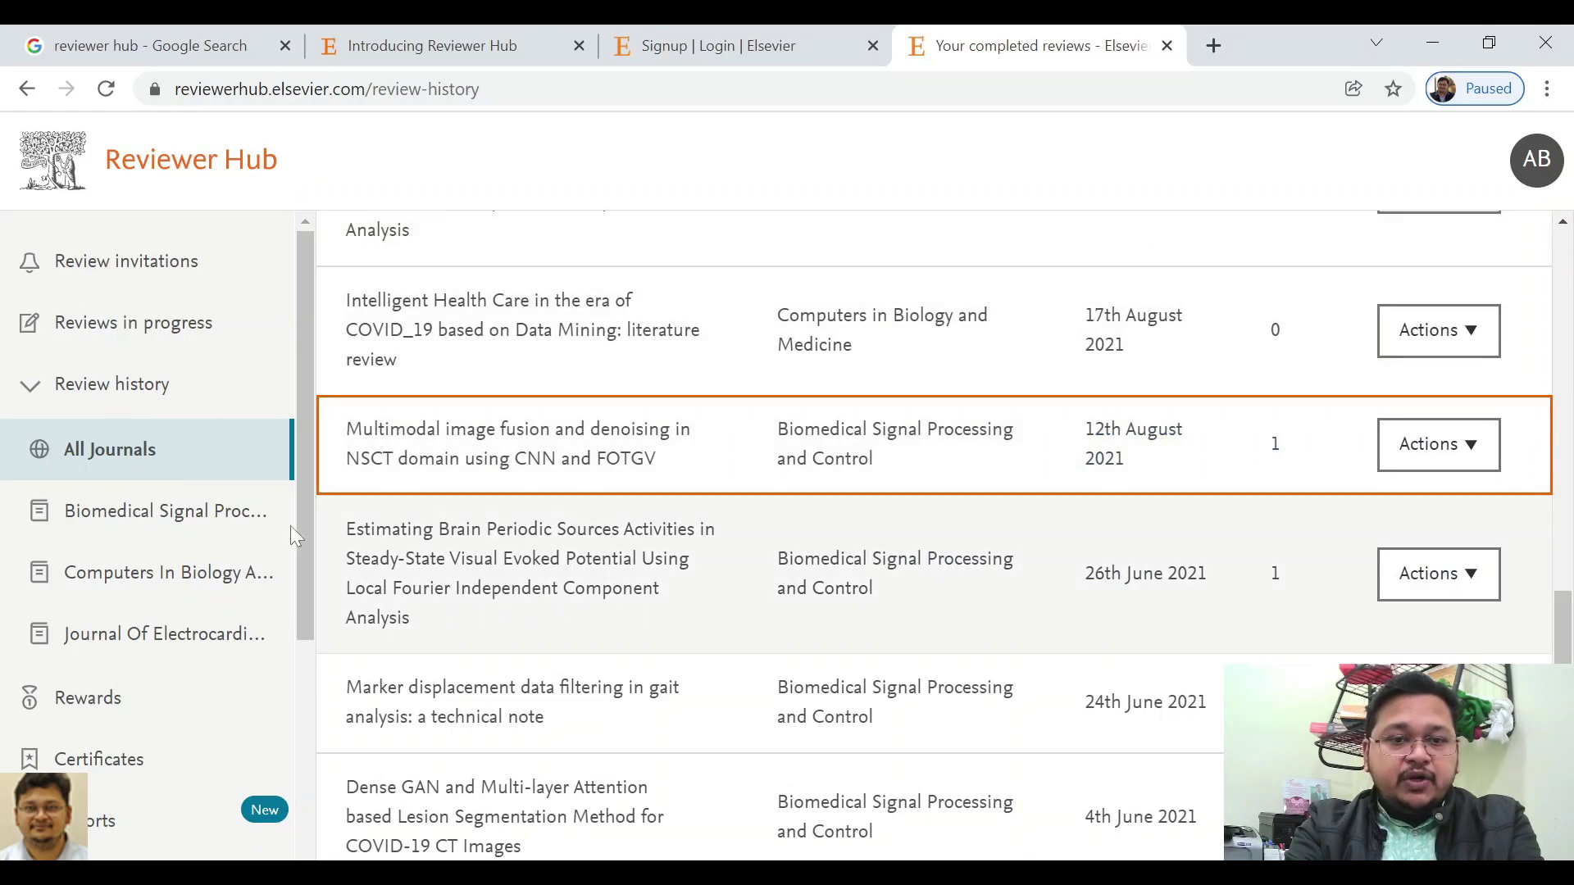
mouse_move(297, 461)
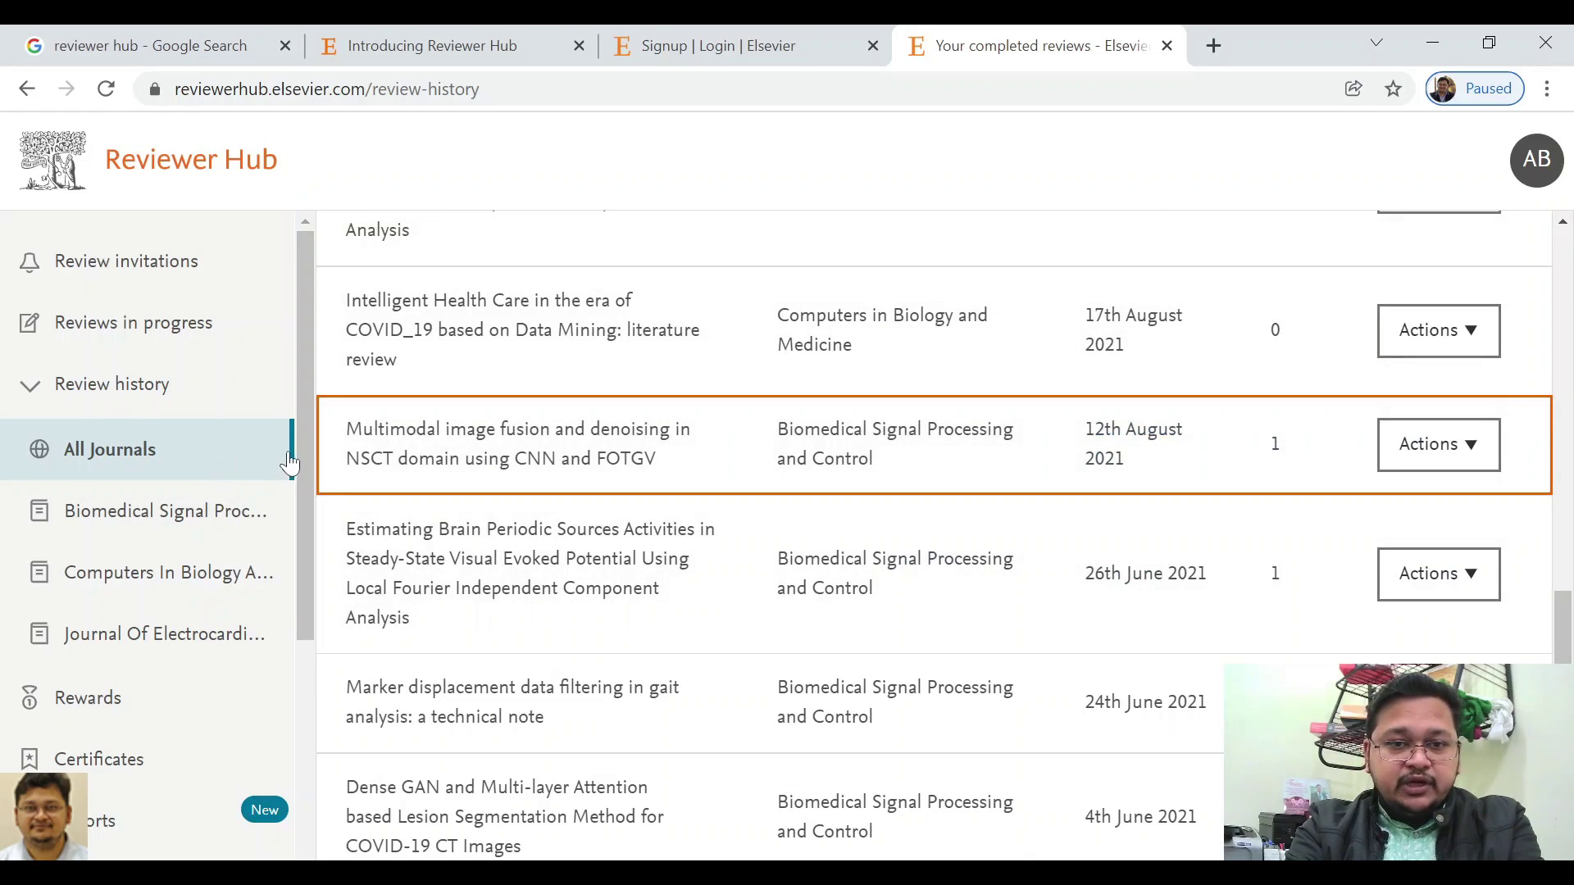
left_click_drag(295, 461, 303, 577)
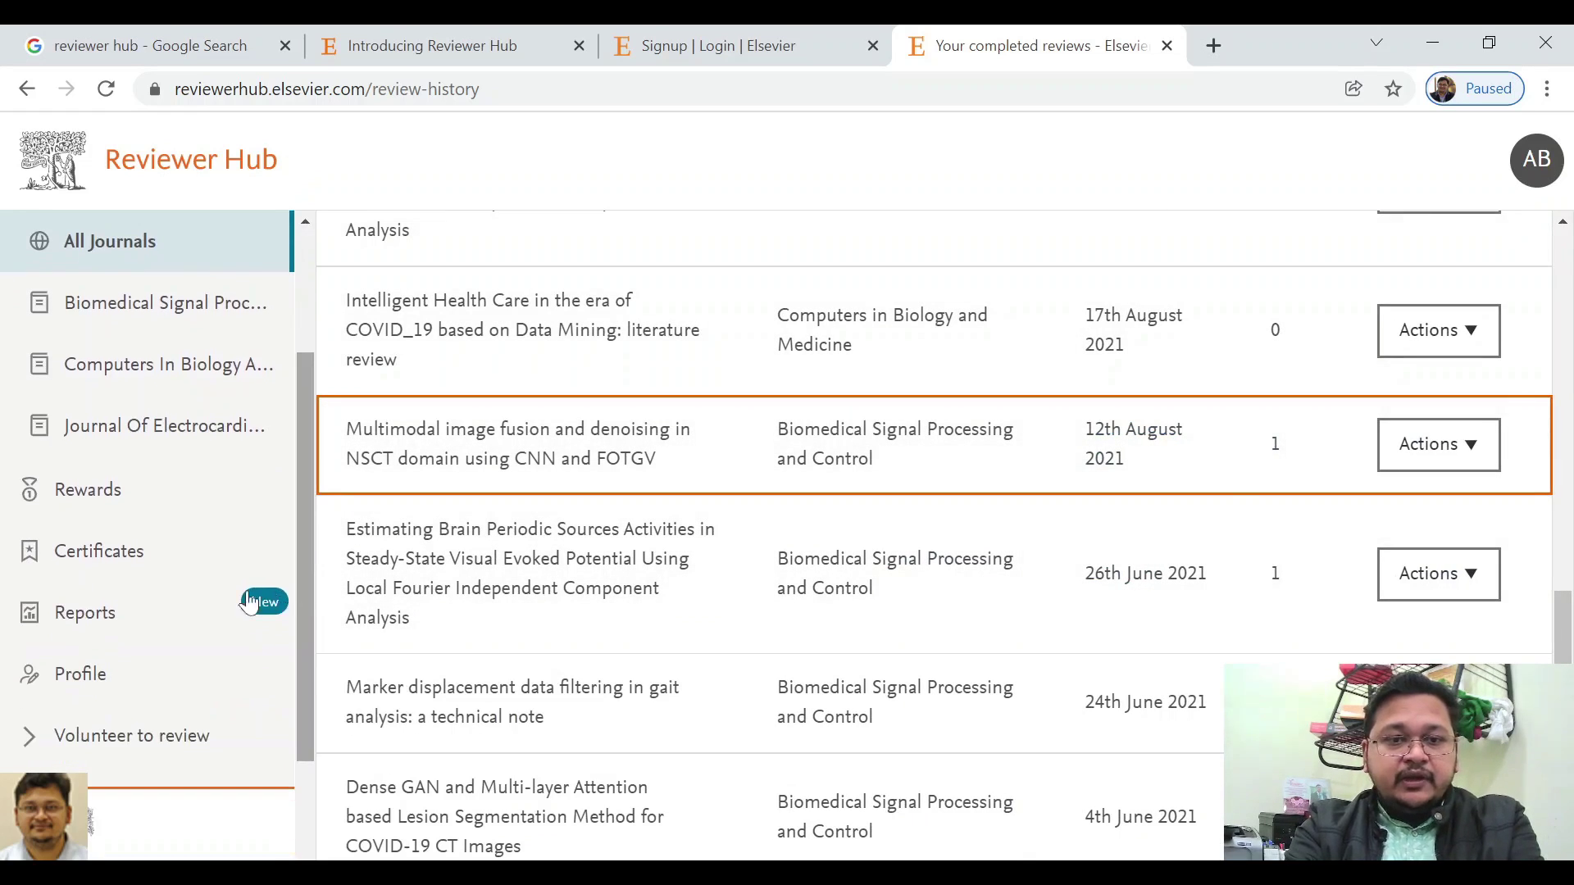
Open Rewards and highlight the 178 days remaining and the reviewed paper's title
left_click(136, 497)
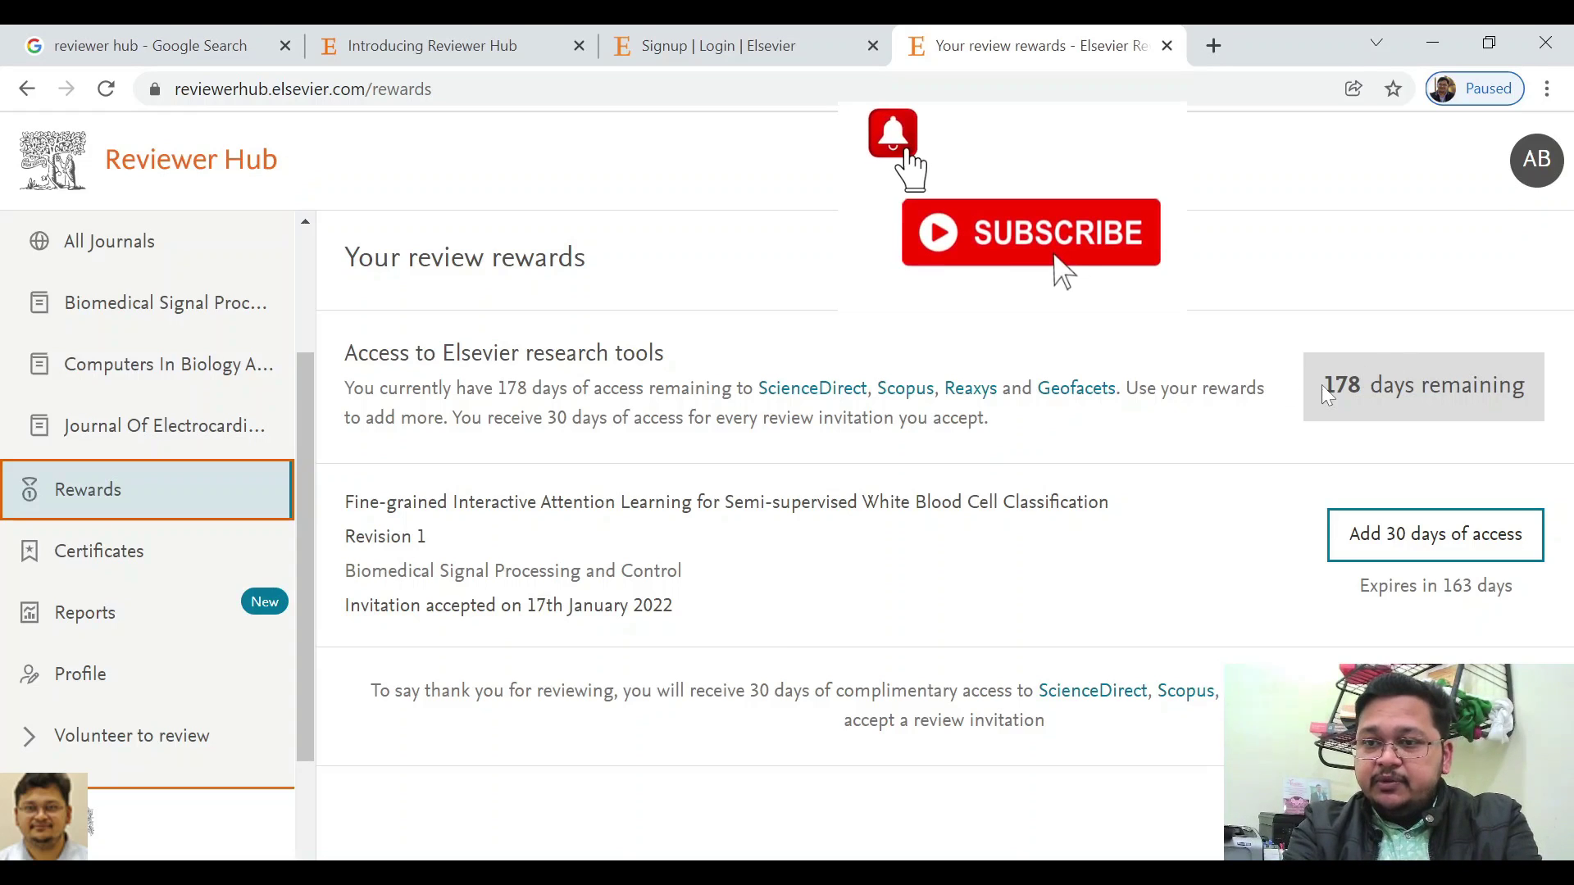
left_click_drag(1322, 386, 1348, 386)
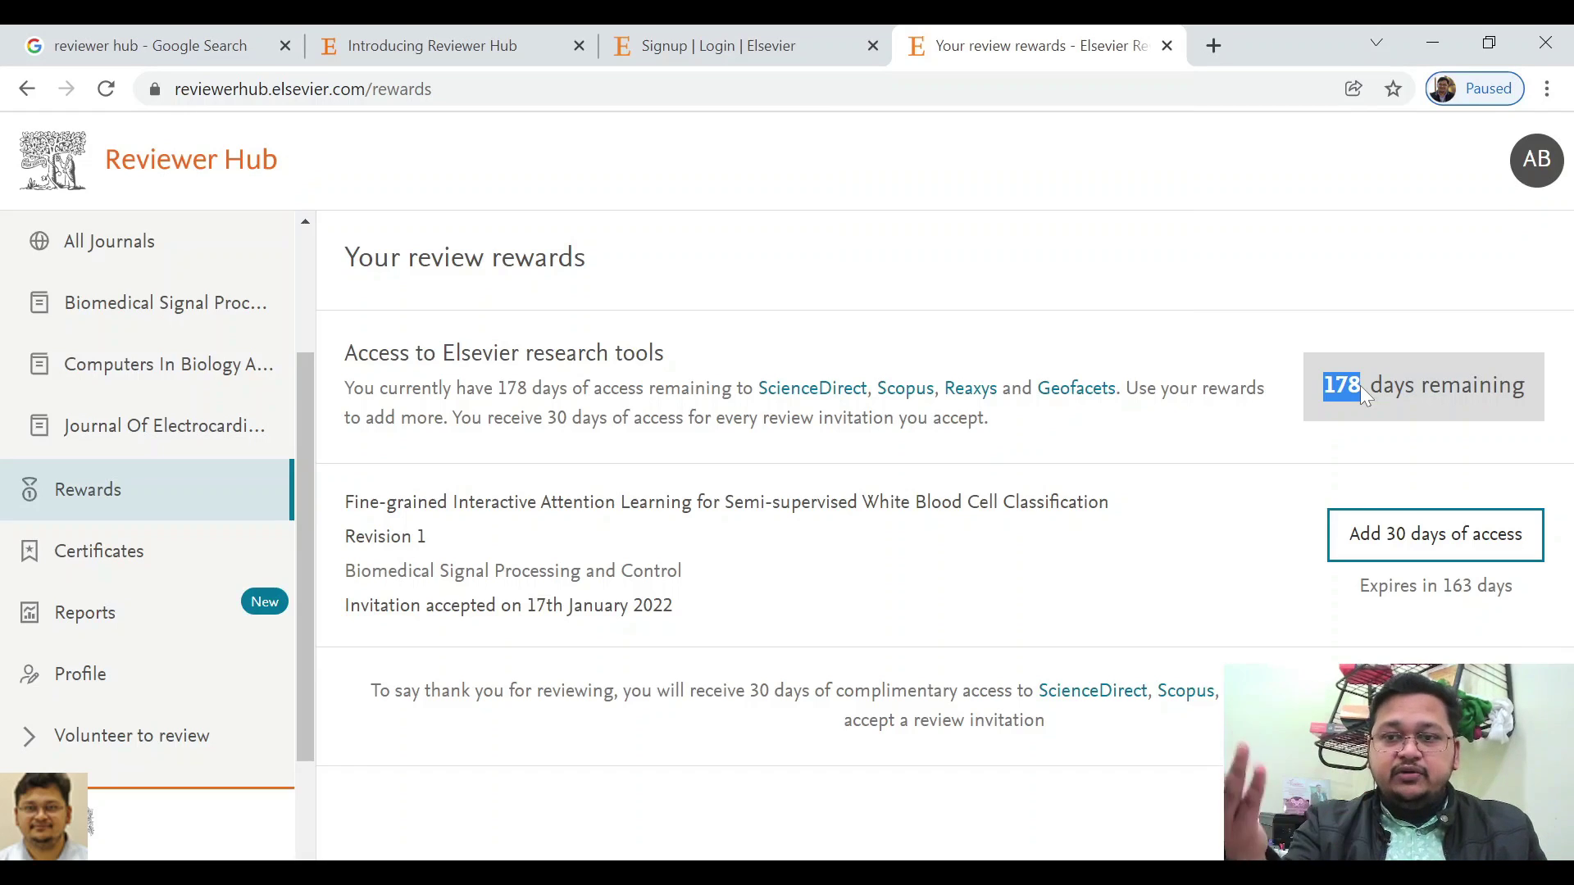
left_click_drag(1360, 385, 1140, 521)
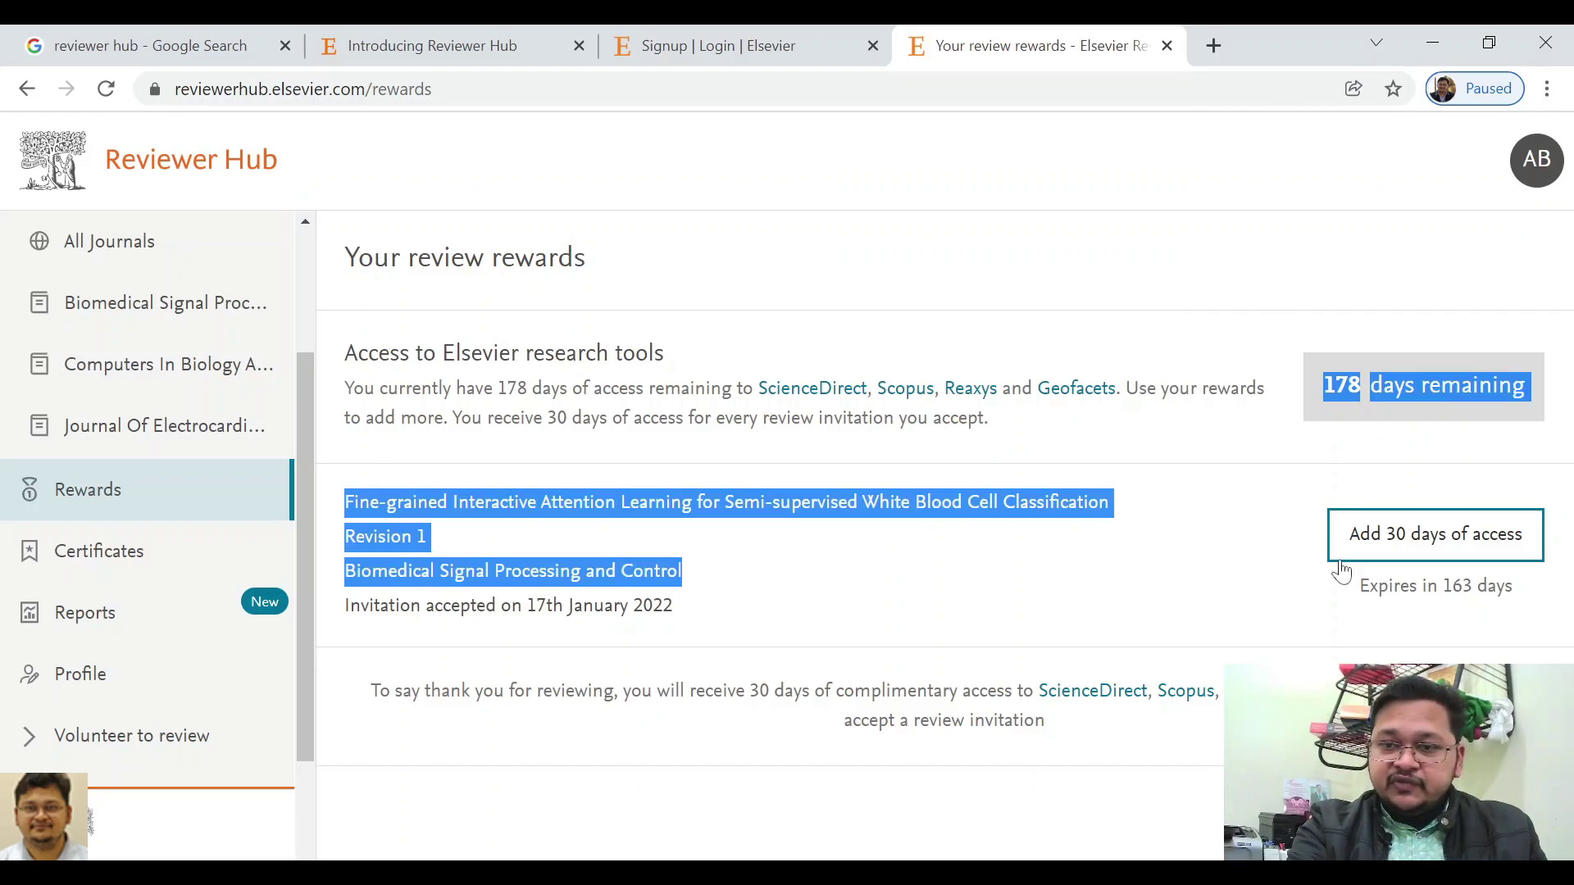
left_click(1174, 759)
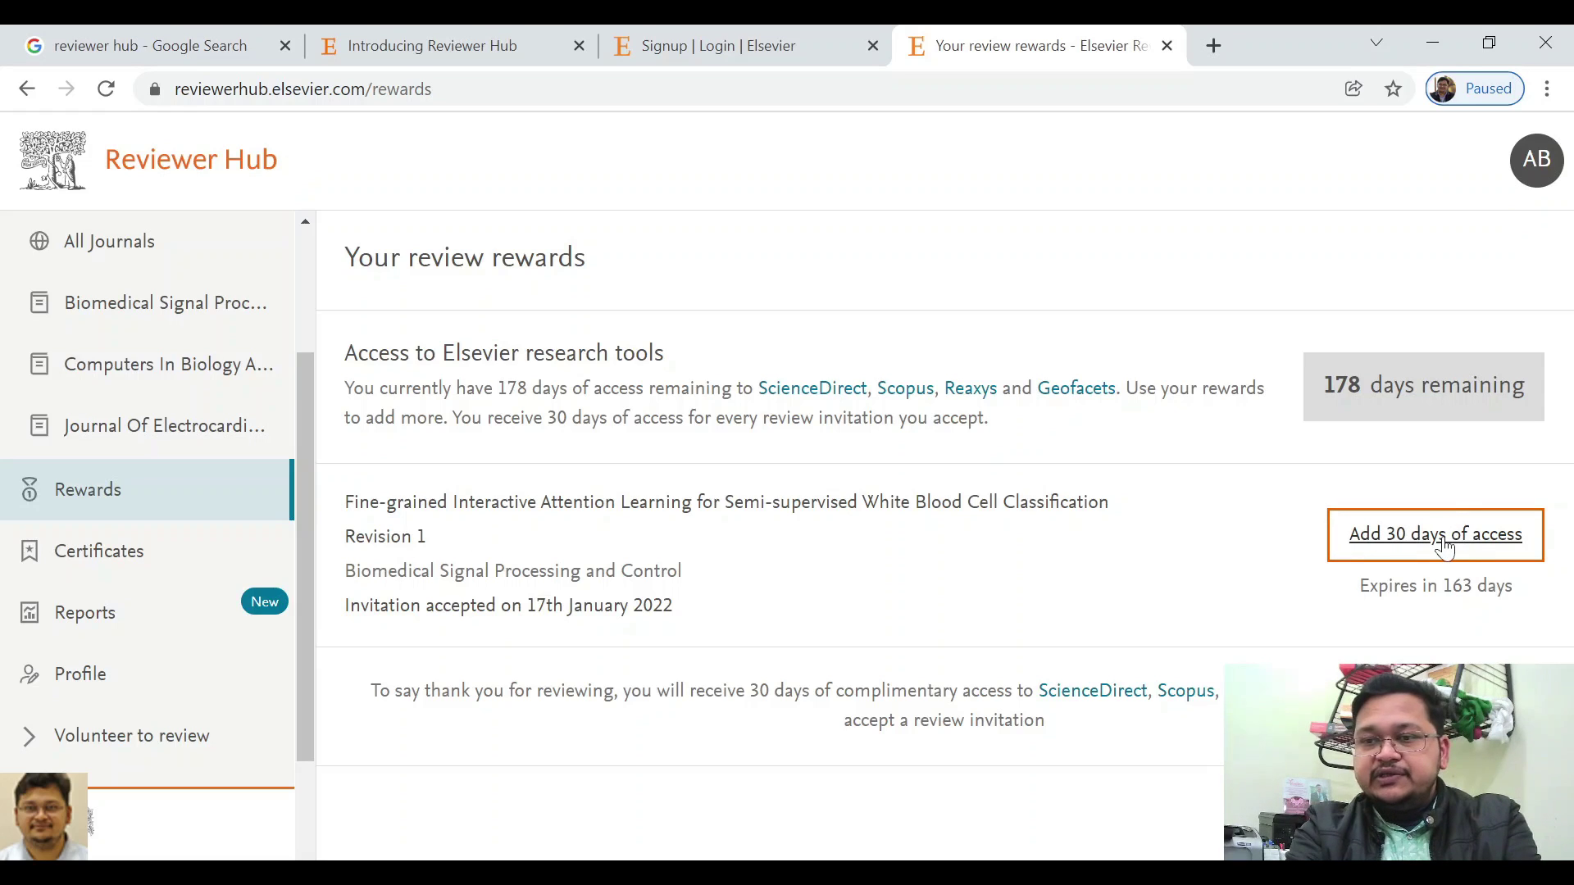
Claim 30 extra days of access for the Fine-grained Interactive Attention Learning review
left_click(1444, 546)
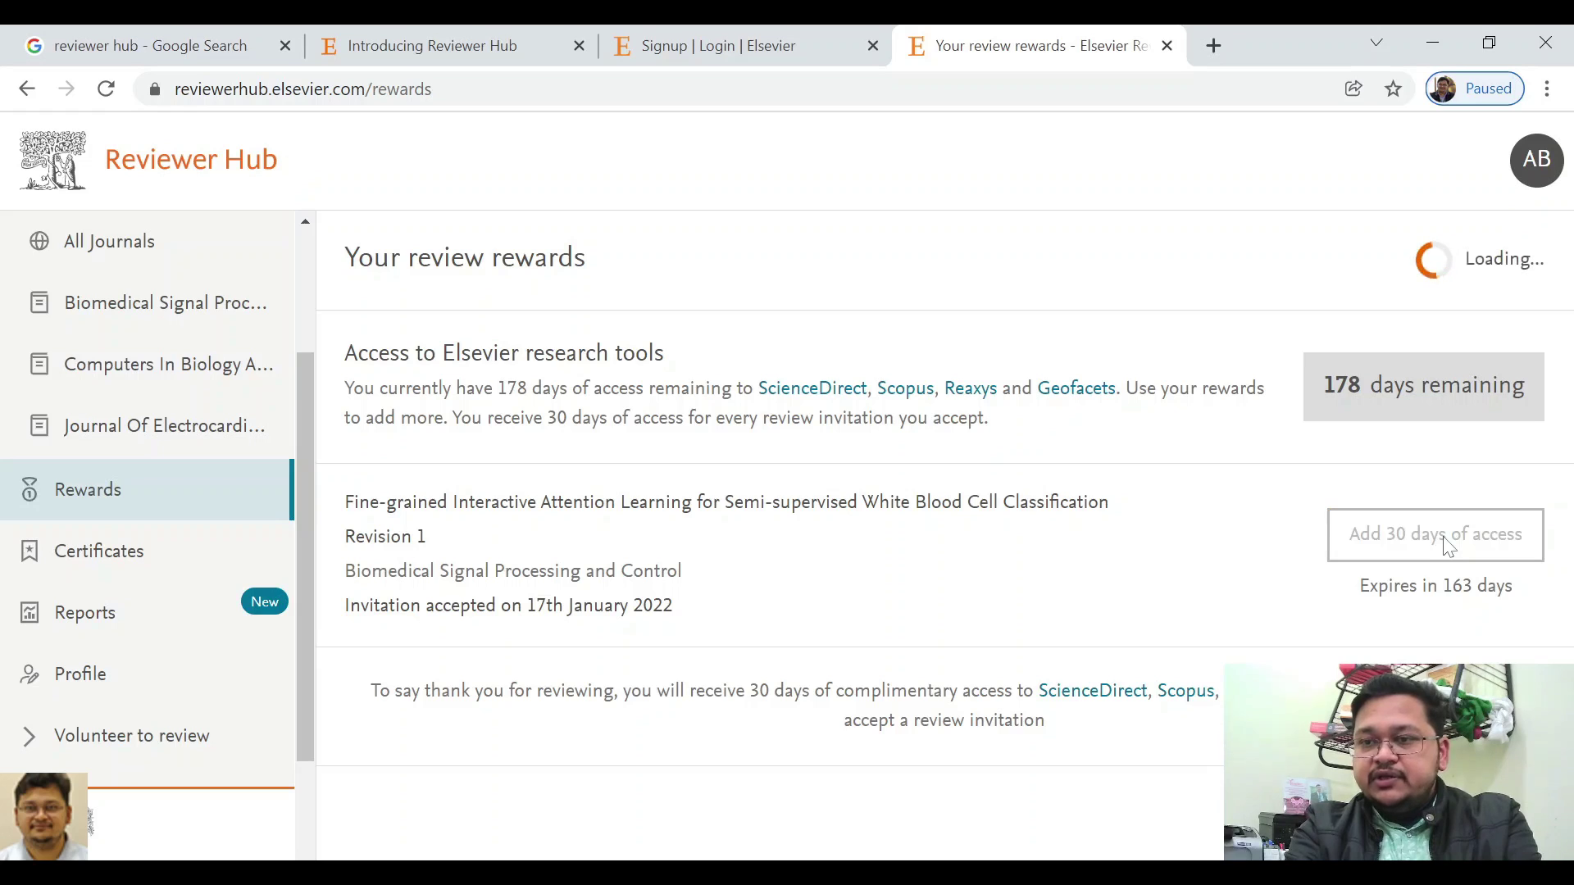